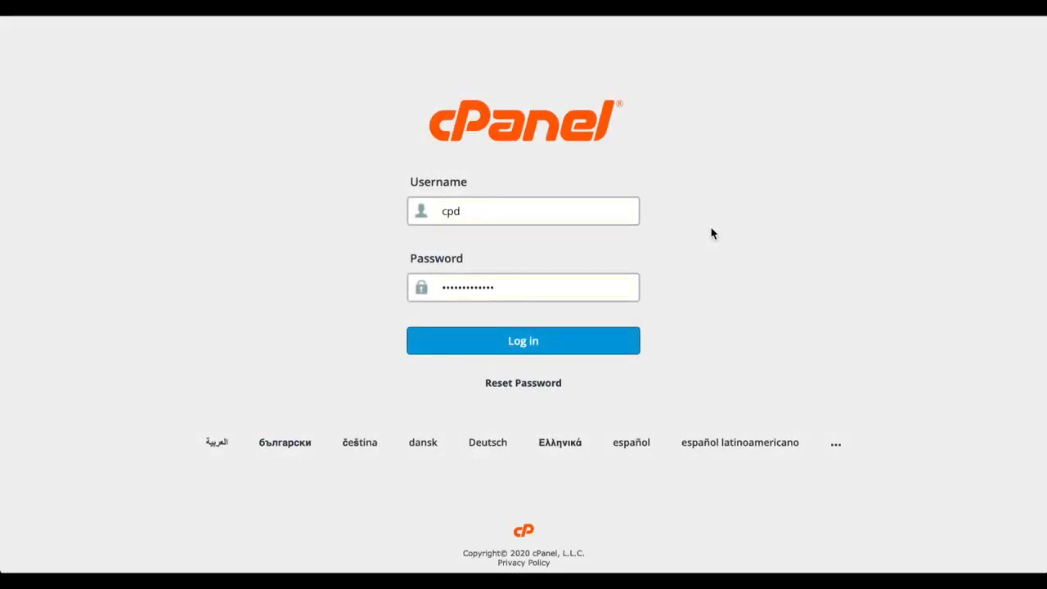
# - Log in to cPanel using the prefilled username and password
pyautogui.click(577, 343)
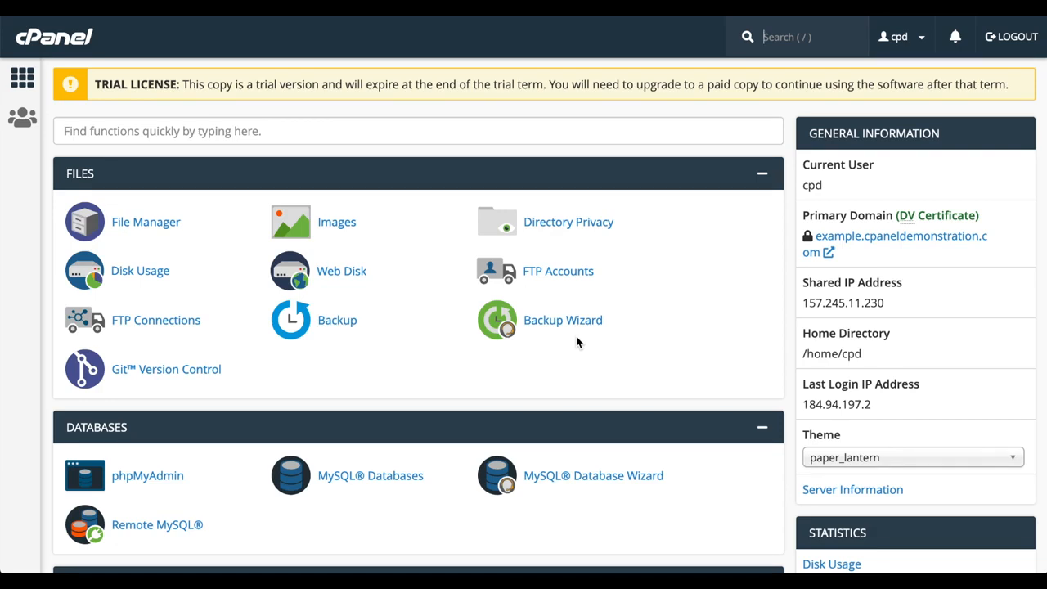
# - Launch File Manager from the Files section and expand the search-scope dropdown
pyautogui.click(149, 224)
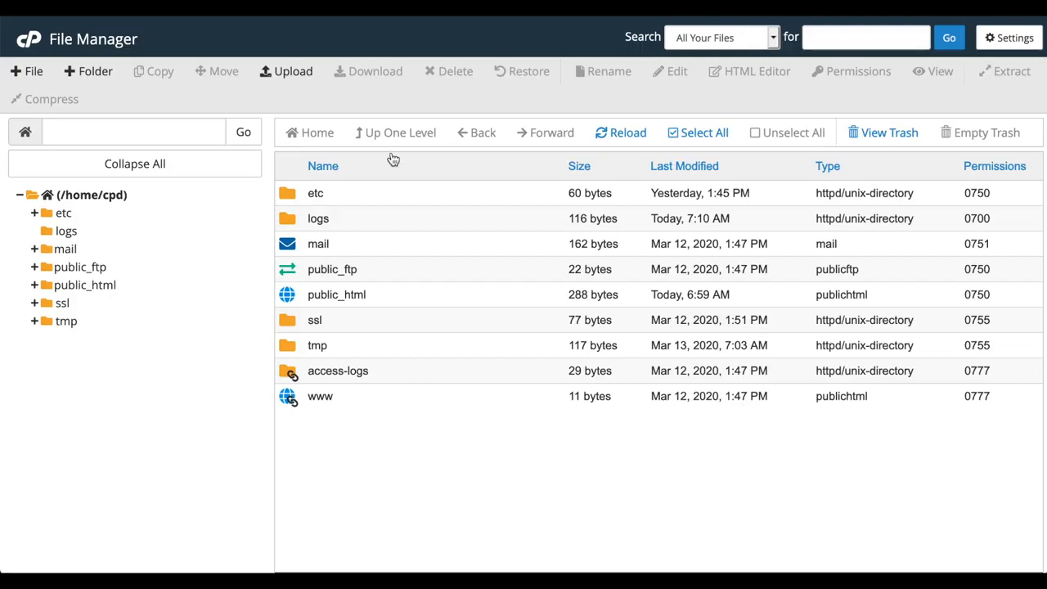
pyautogui.click(774, 38)
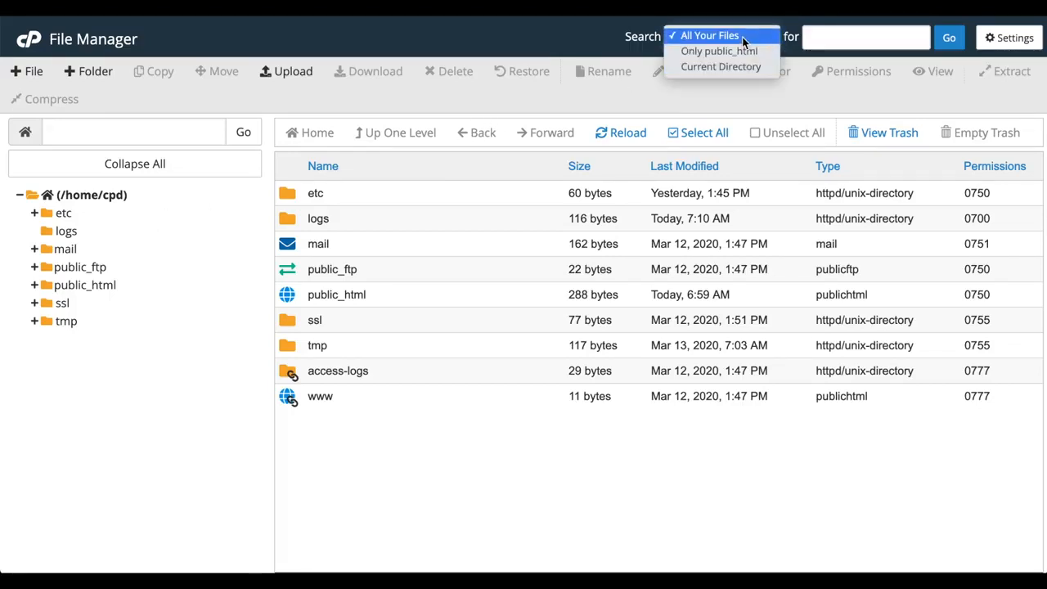
# - Search All Your Files for 'file', review the five matches, close them and open Settings
pyautogui.click(744, 37)
pyautogui.click(829, 39)
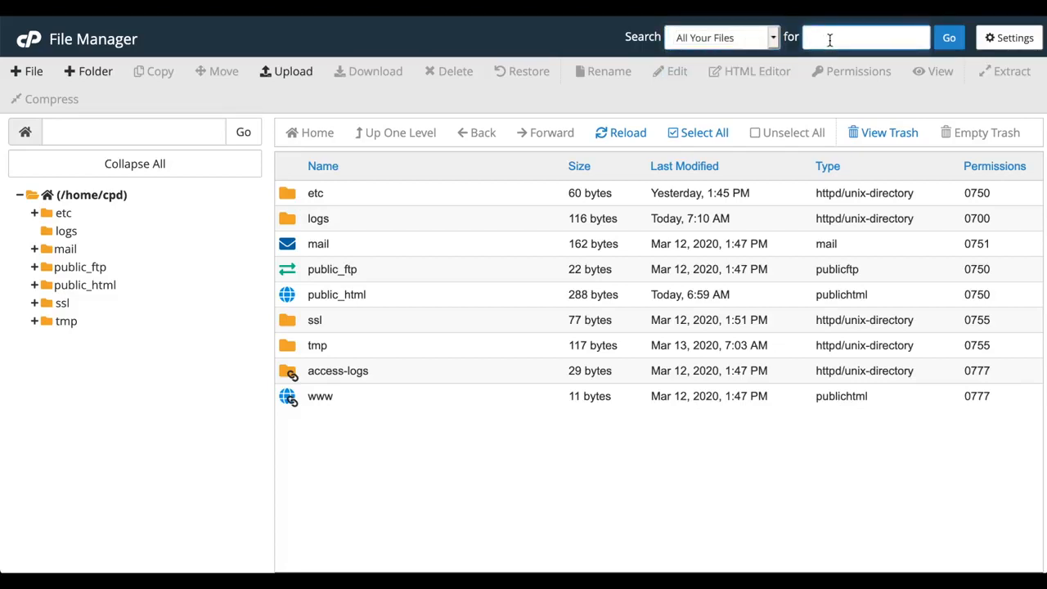
pyautogui.write('file')
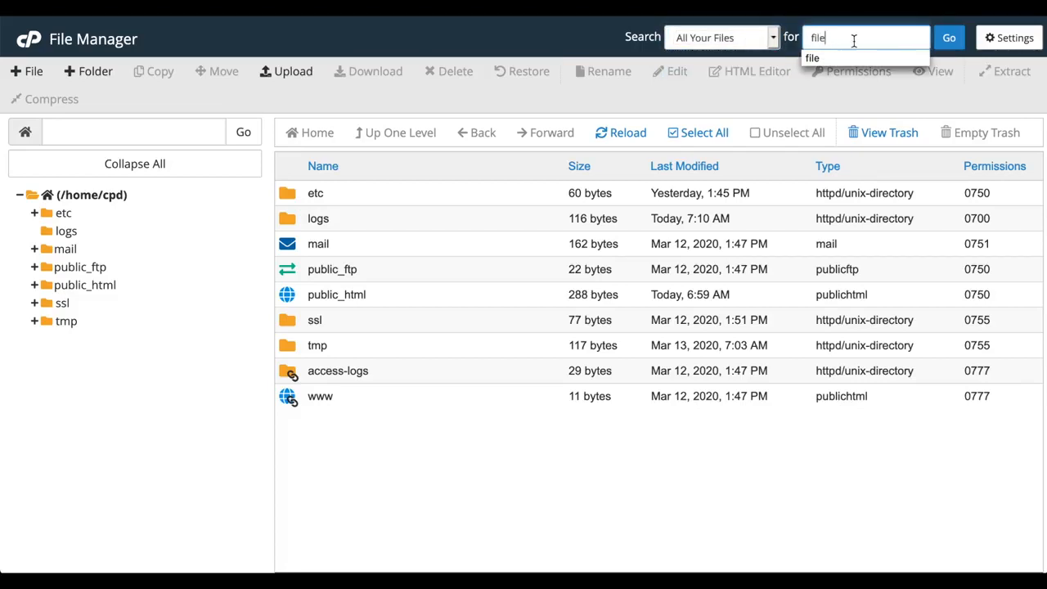
pyautogui.click(944, 43)
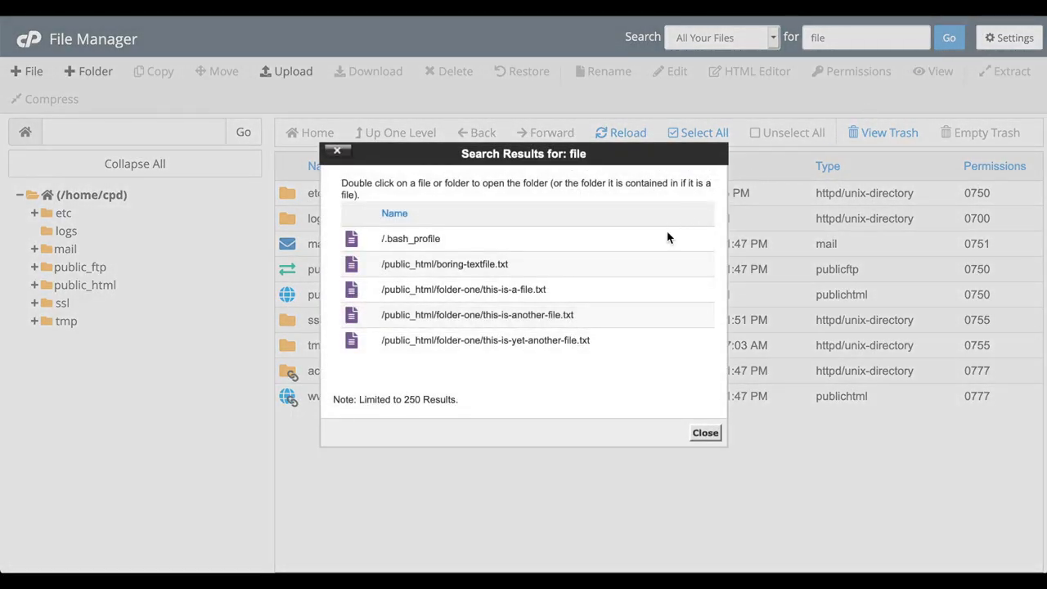
pyautogui.scroll(-3, 649, 257)
pyautogui.scroll(3, 646, 260)
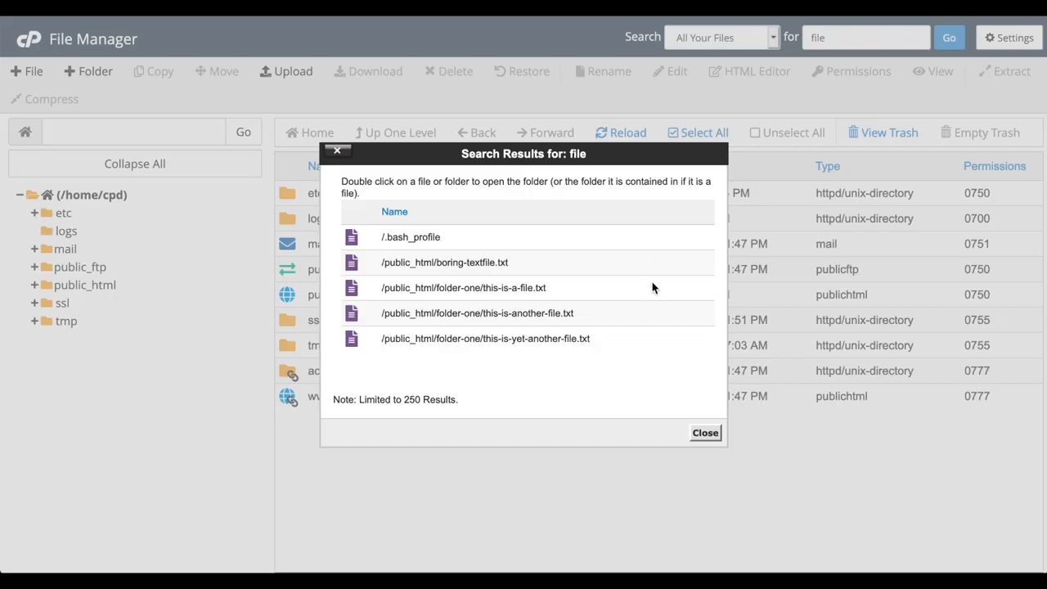
pyautogui.click(705, 427)
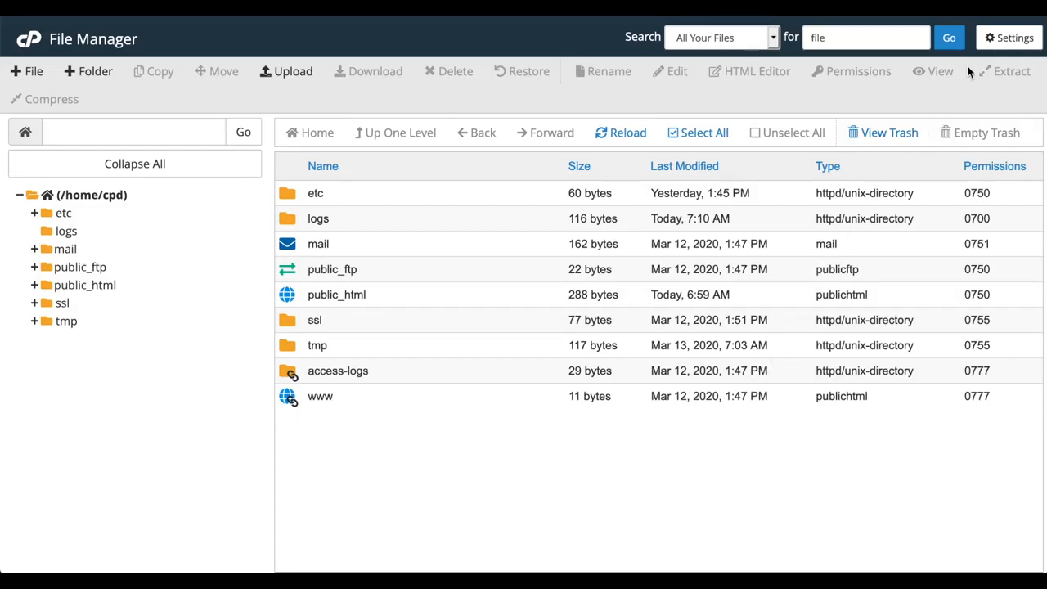
pyautogui.click(986, 48)
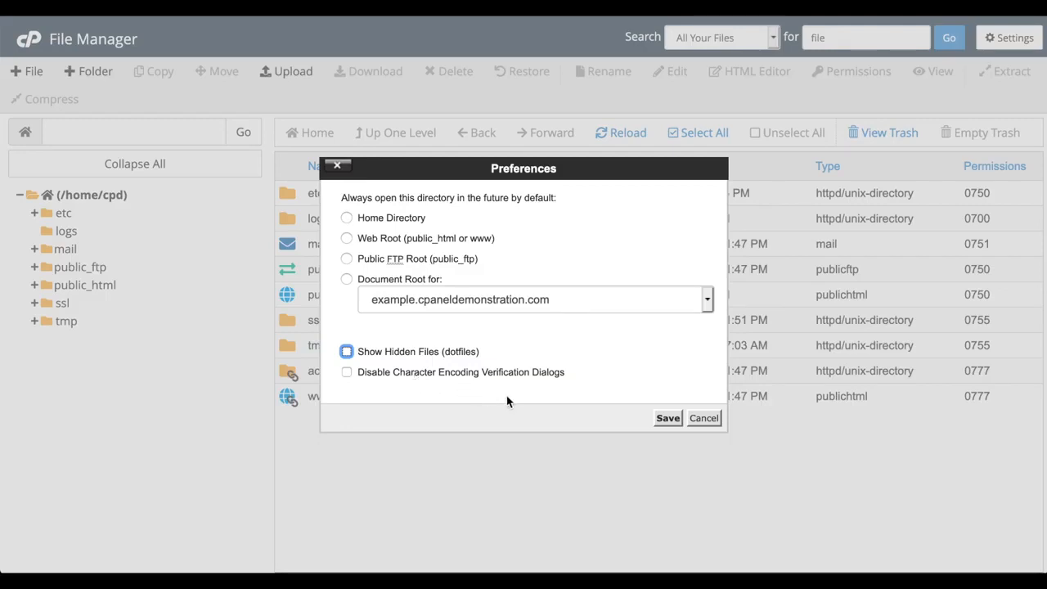
# - Cancel the Preferences dialog, leaving default directory and hidden-file options unchanged
pyautogui.click(666, 419)
pyautogui.click(703, 418)
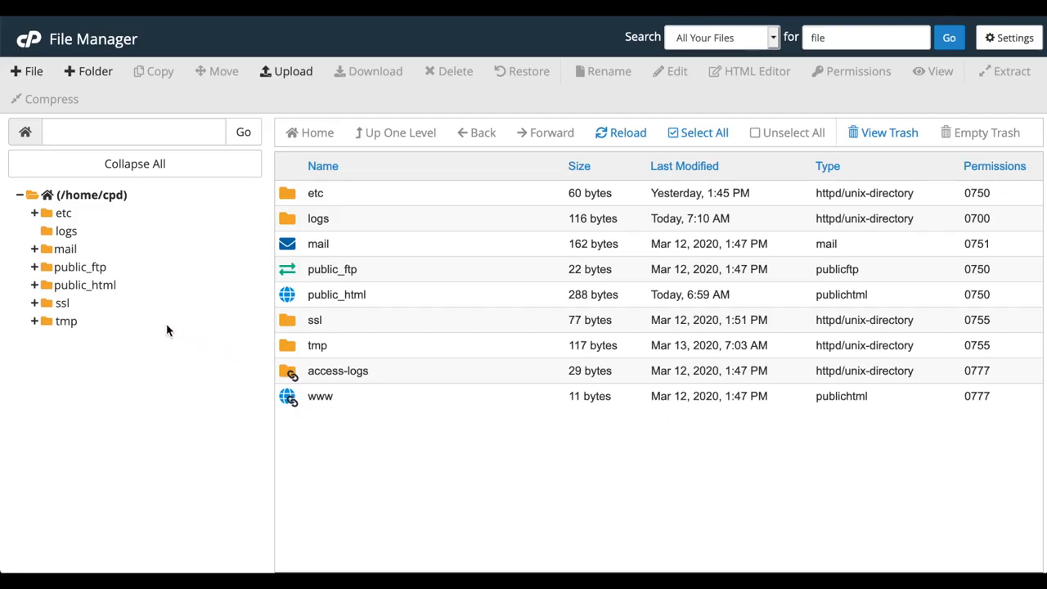
# - Expand and open public_html, then enter folder-one to view its three text files
pyautogui.click(35, 285)
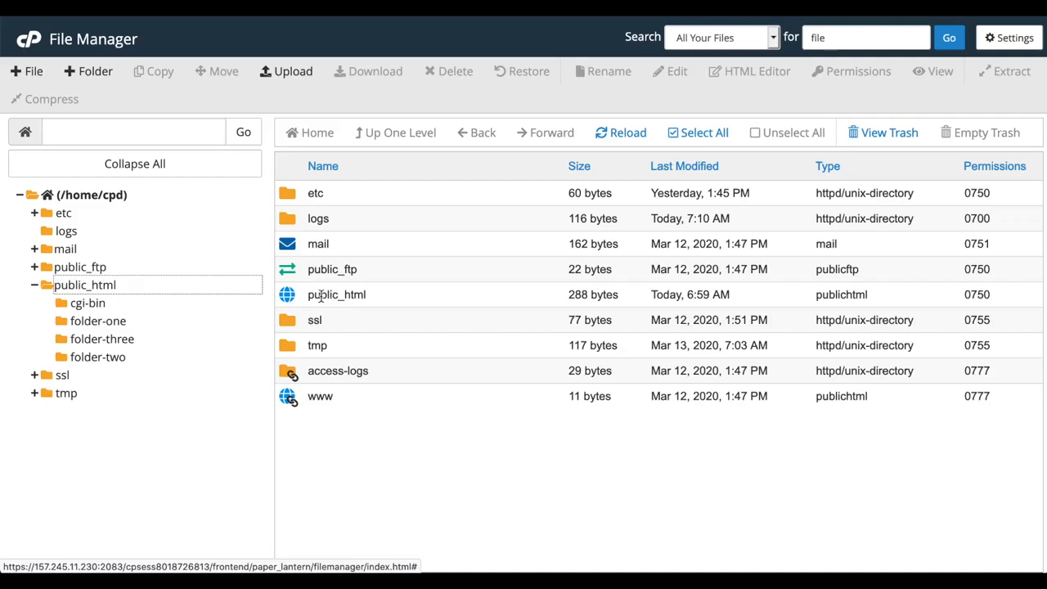
pyautogui.doubleClick(294, 302)
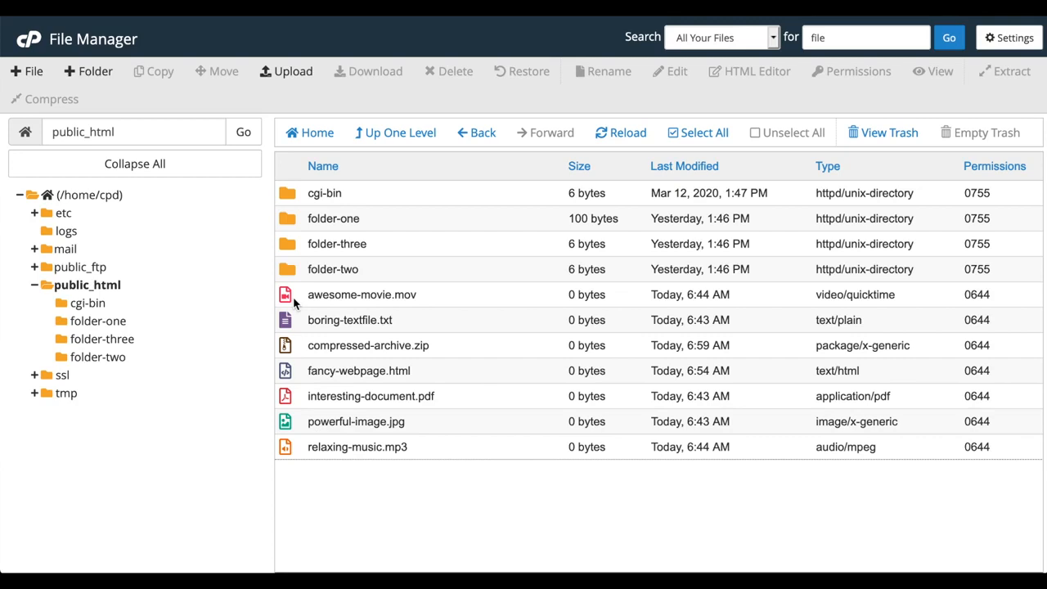
pyautogui.doubleClick(287, 225)
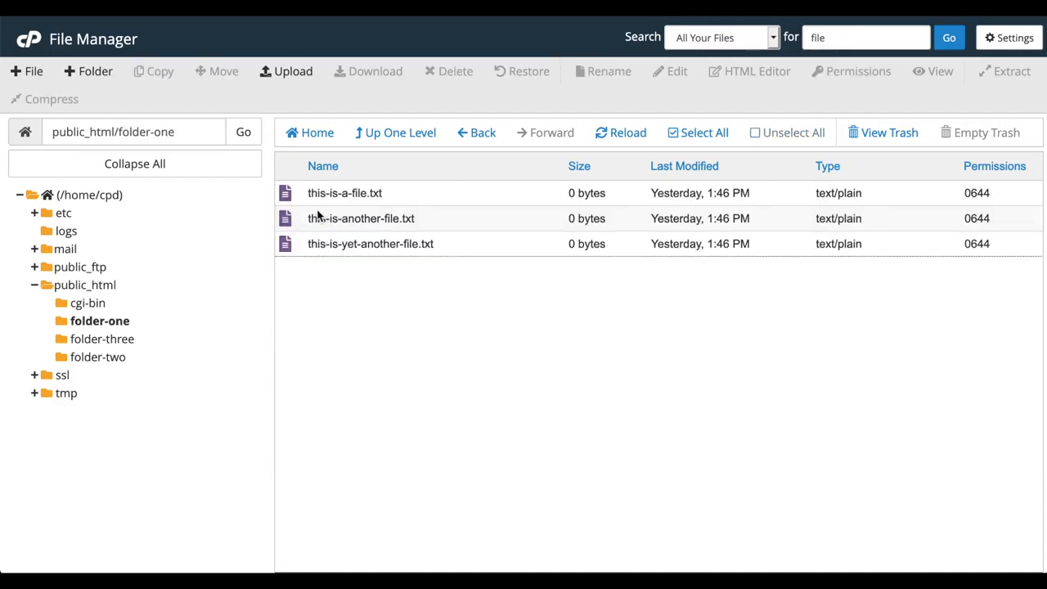
# - Go up a level and to Home, reopen public_html from the tree, and reload it
pyautogui.click(400, 134)
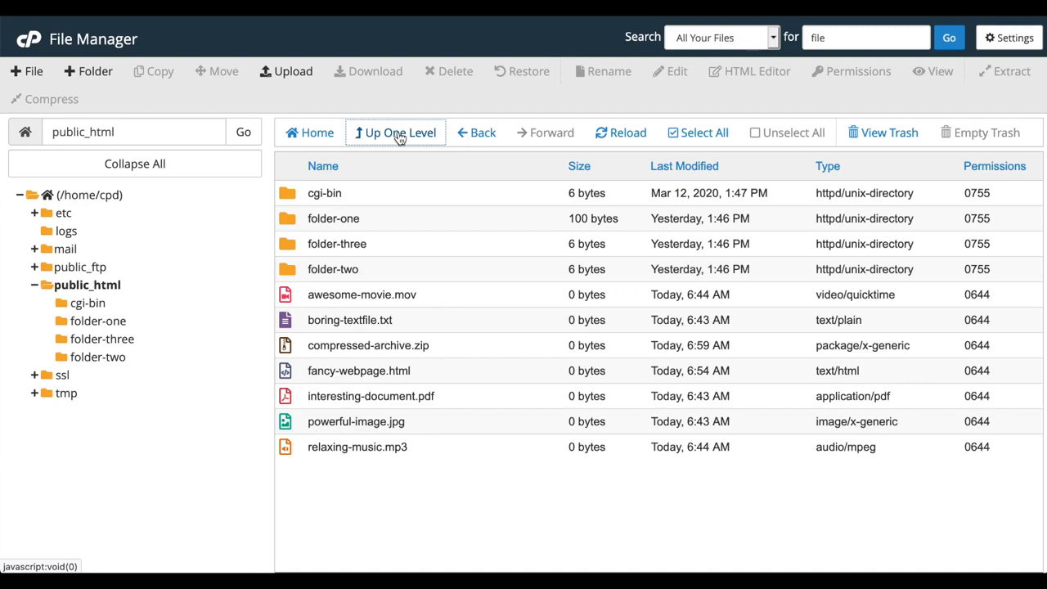
pyautogui.click(316, 135)
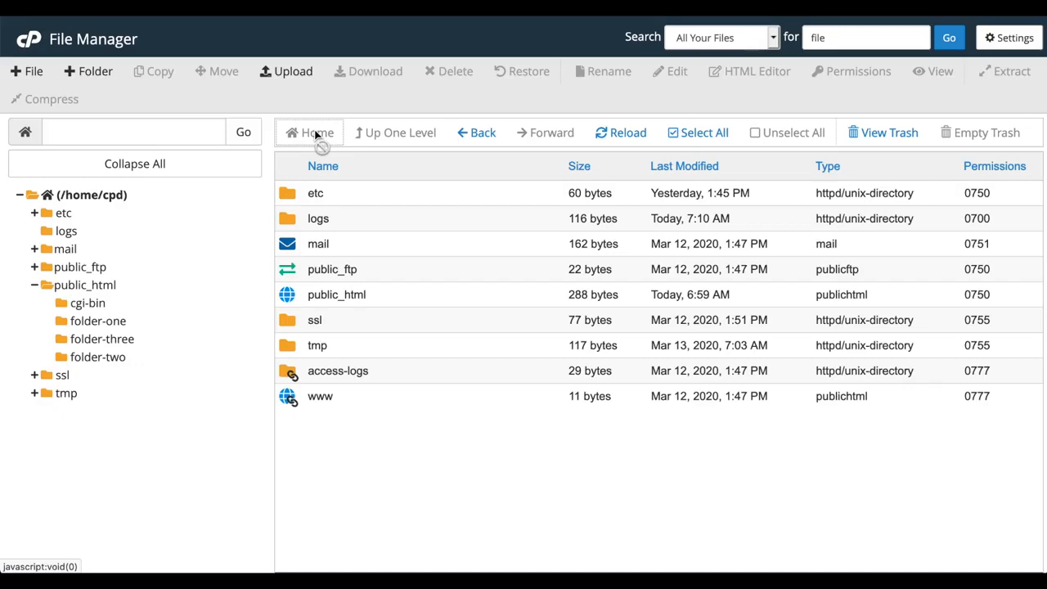
pyautogui.click(105, 286)
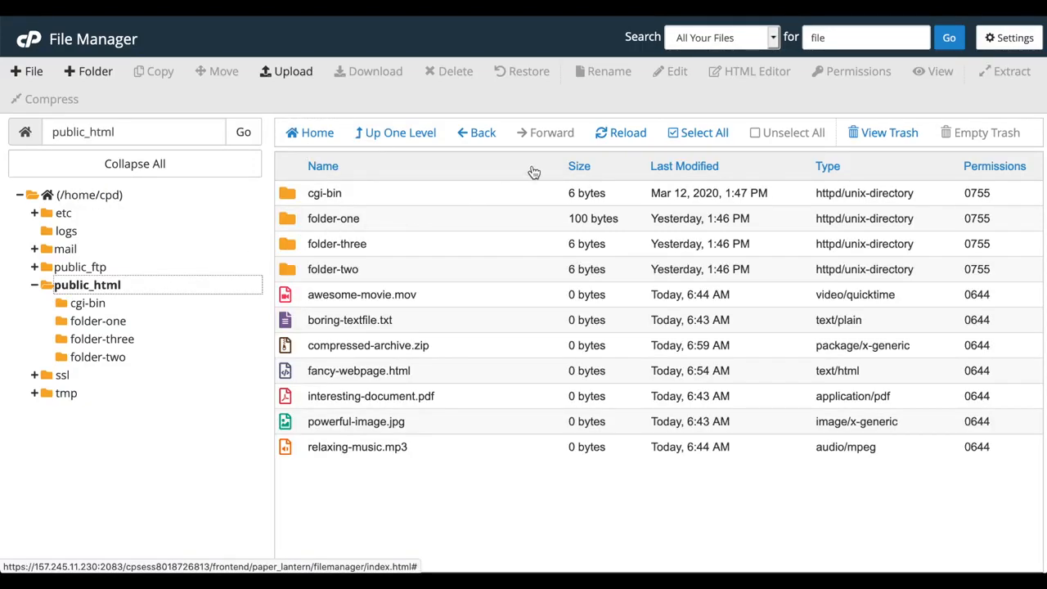
pyautogui.click(645, 136)
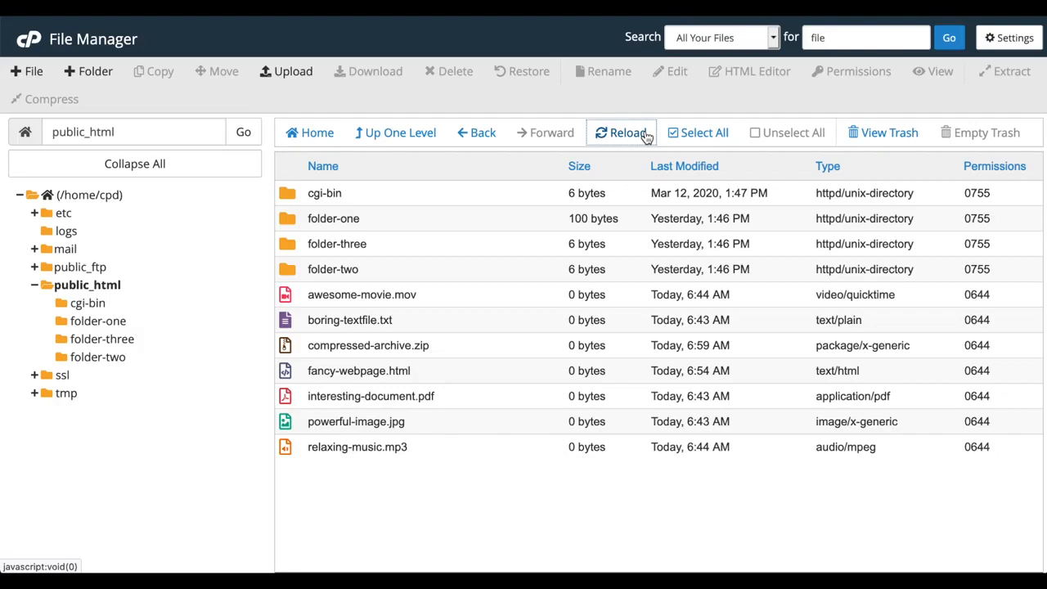
# - Select all, unselect all, then shift-select compressed-archive.zip through relaxing-music.mp3
pyautogui.click(697, 133)
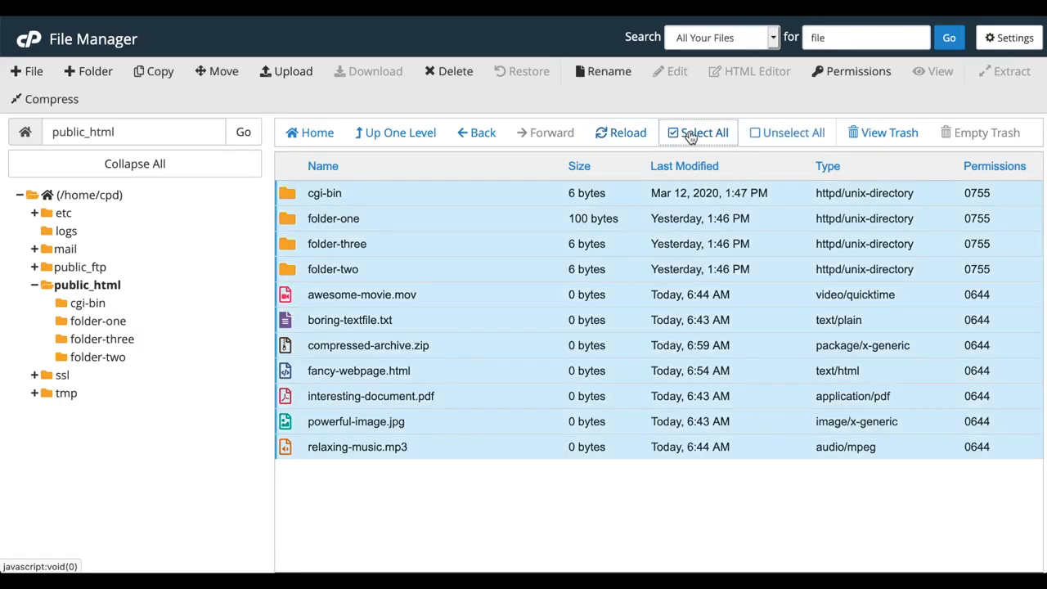
pyautogui.click(772, 138)
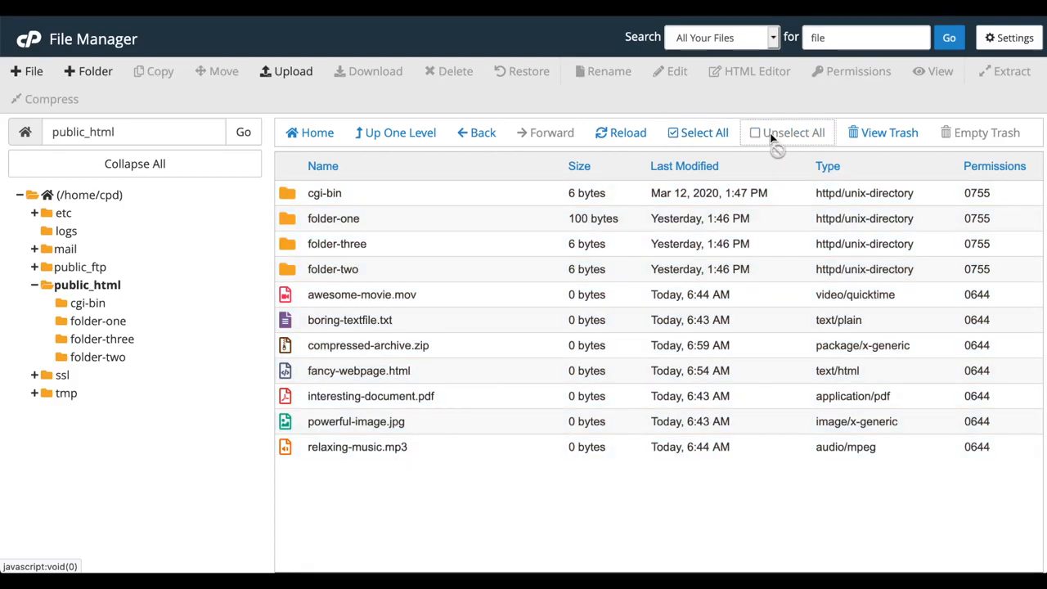
pyautogui.click(287, 305)
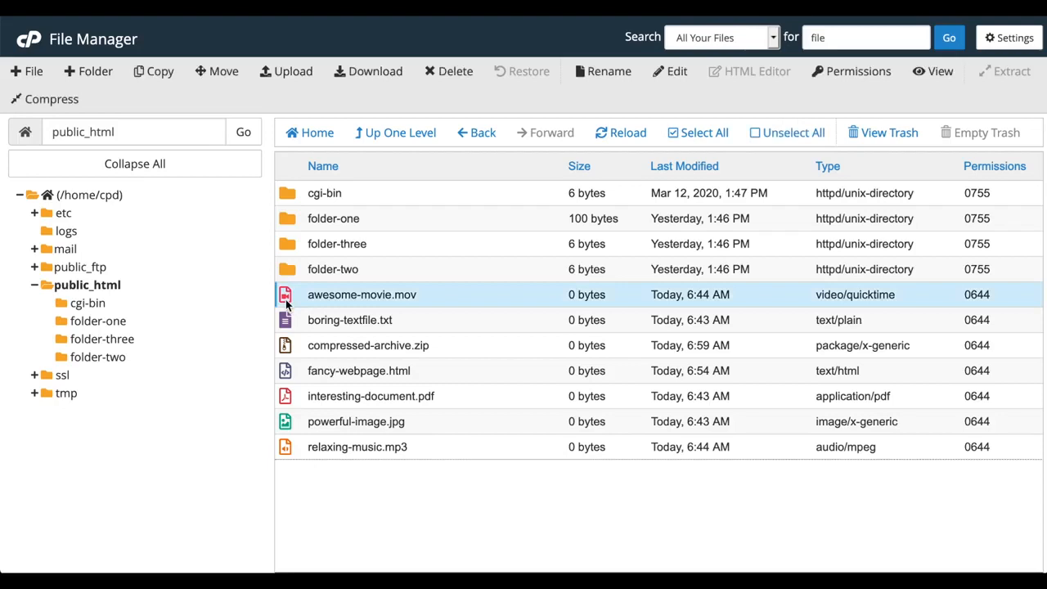
pyautogui.click(295, 347)
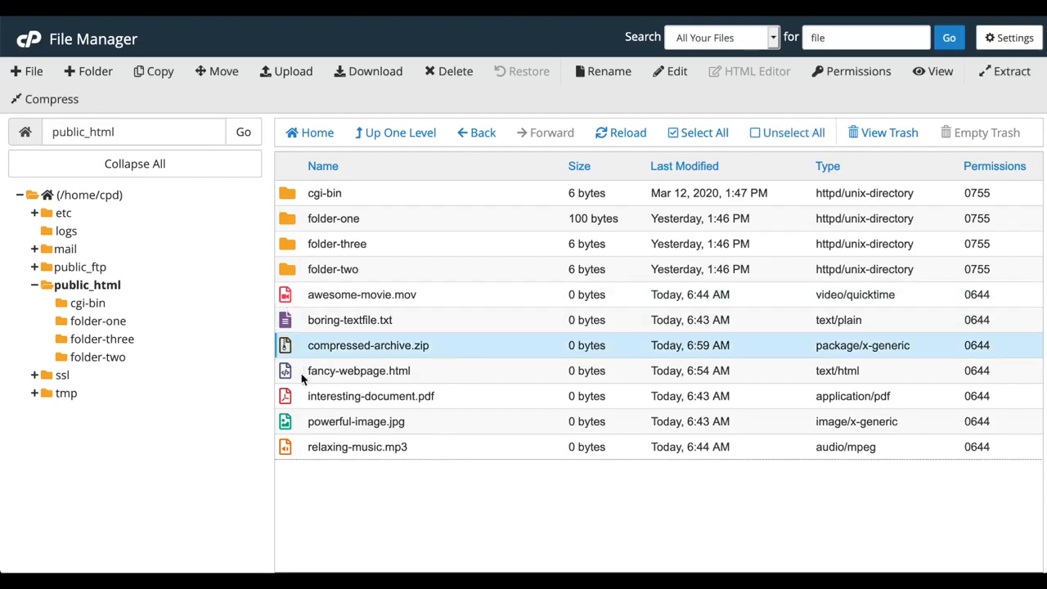
pyautogui.keyDown('shift'); pyautogui.click(308, 449); pyautogui.keyUp('shift')
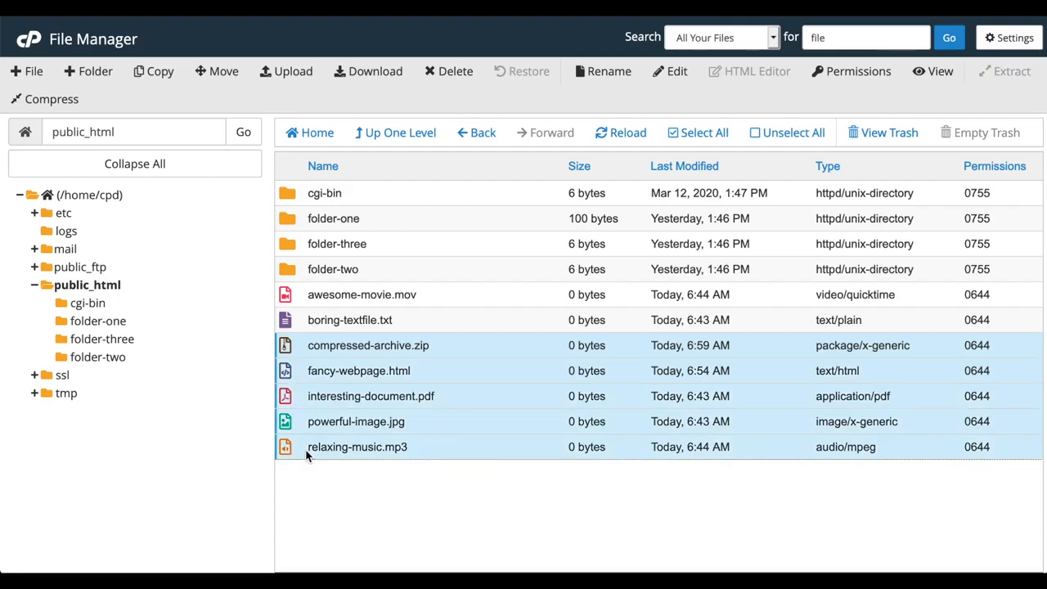
# - Sort by Size, Last Modified, Type and Permissions in turn, ending sorted by Name
pyautogui.click(322, 169)
pyautogui.click(580, 168)
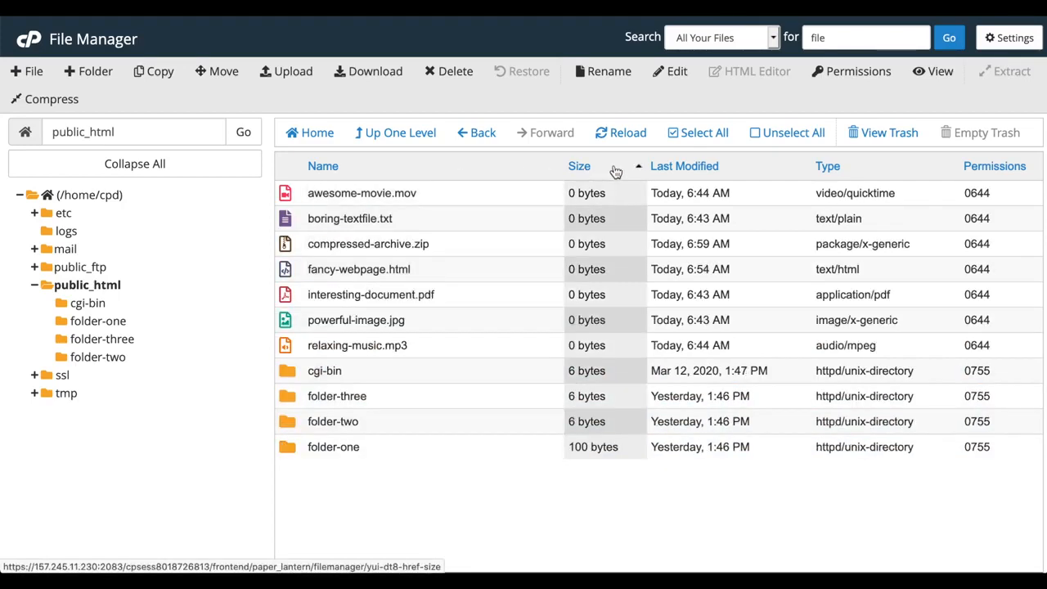
pyautogui.click(691, 168)
pyautogui.click(846, 168)
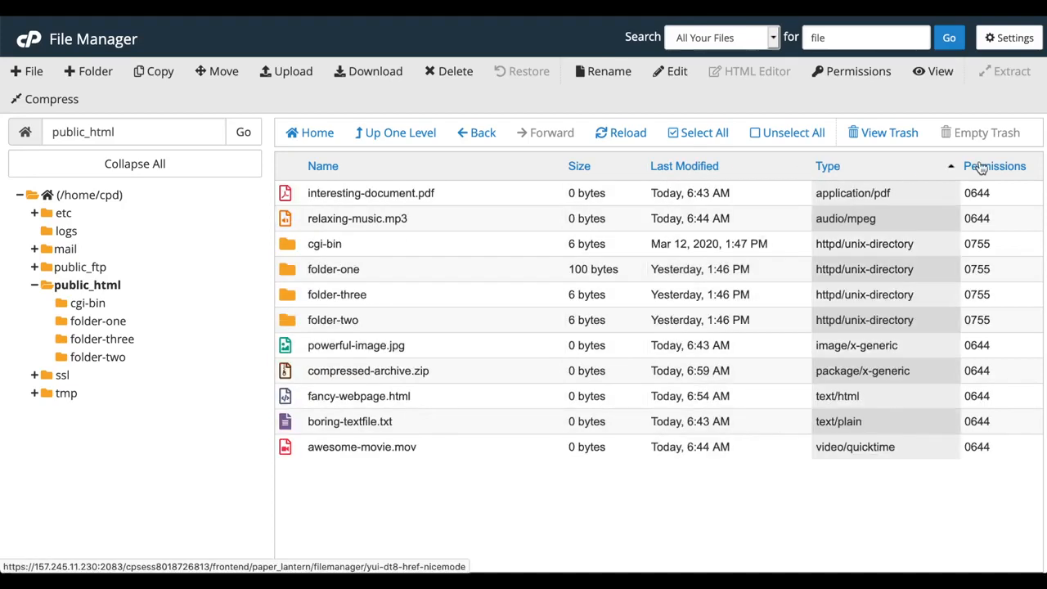
pyautogui.click(990, 167)
pyautogui.click(417, 170)
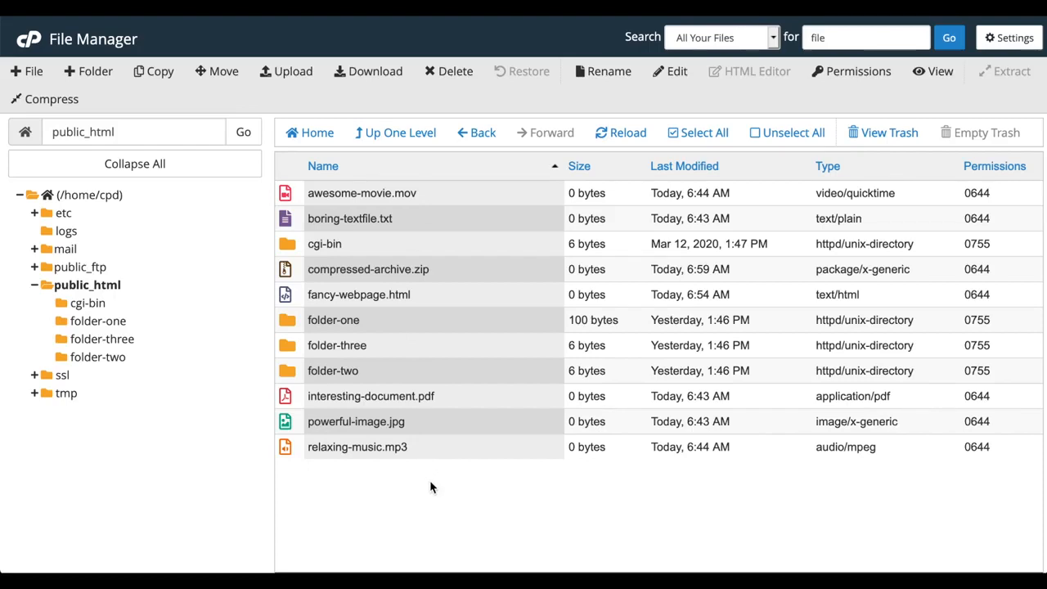
# - Create an empty file named test.html in public_html
pyautogui.click(31, 71)
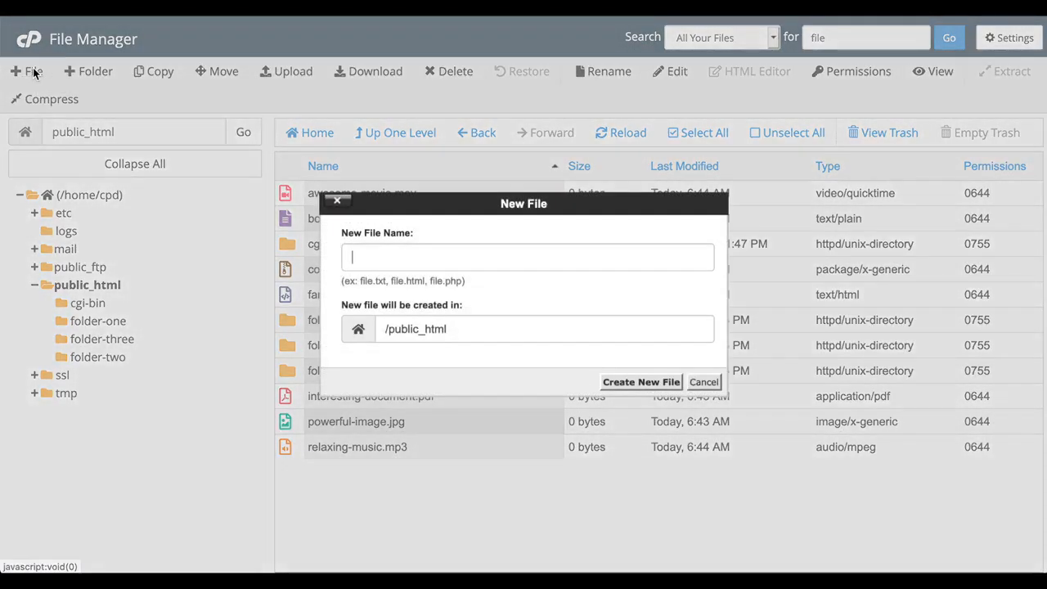
pyautogui.write('test')
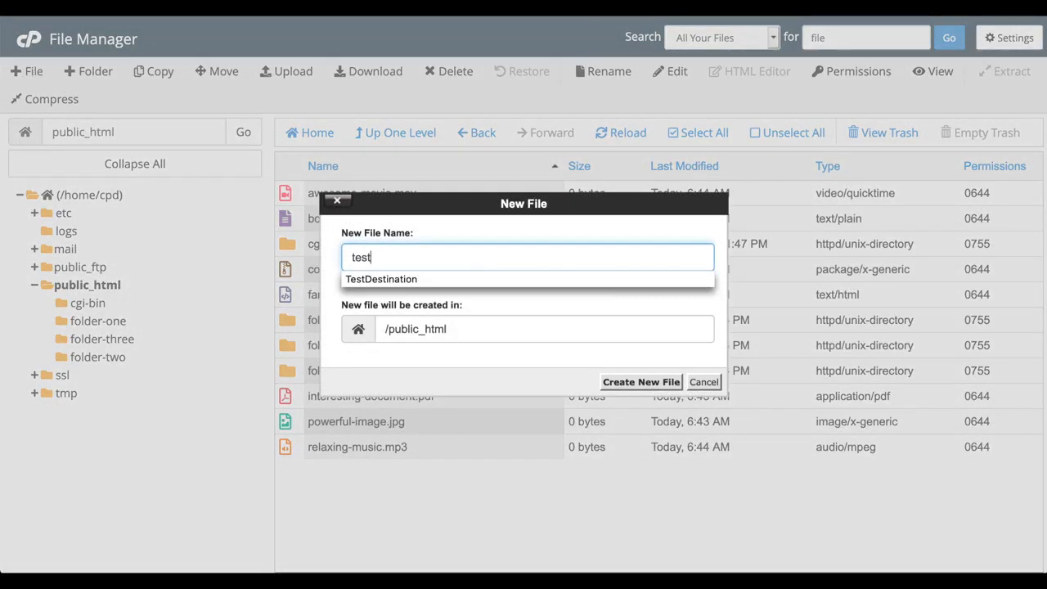
pyautogui.write('.html')
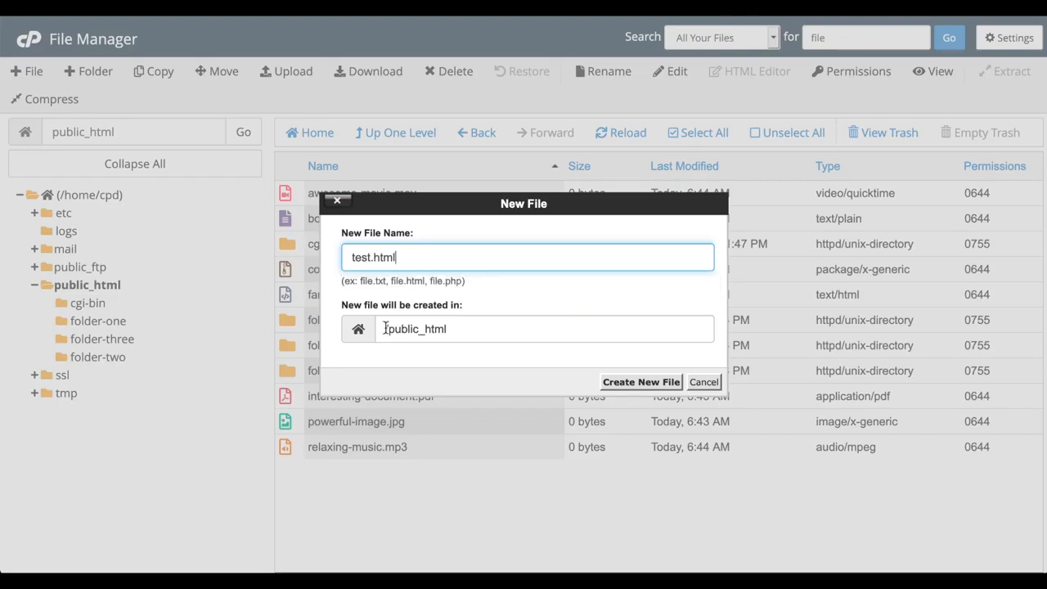
pyautogui.click(670, 382)
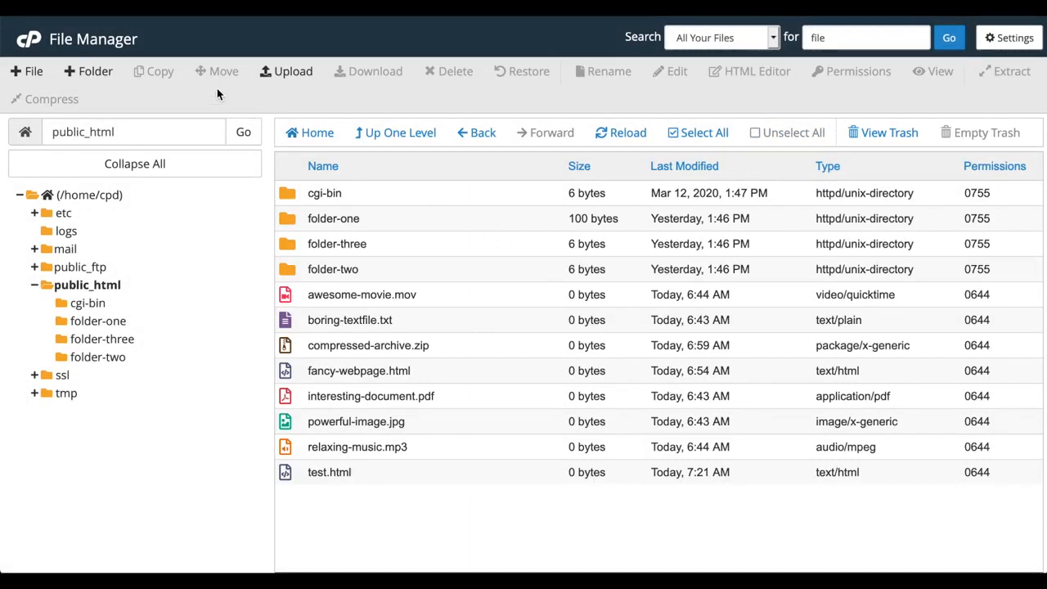
# - Create a new folder named folder-four in public_html
pyautogui.click(98, 73)
pyautogui.write('fol')
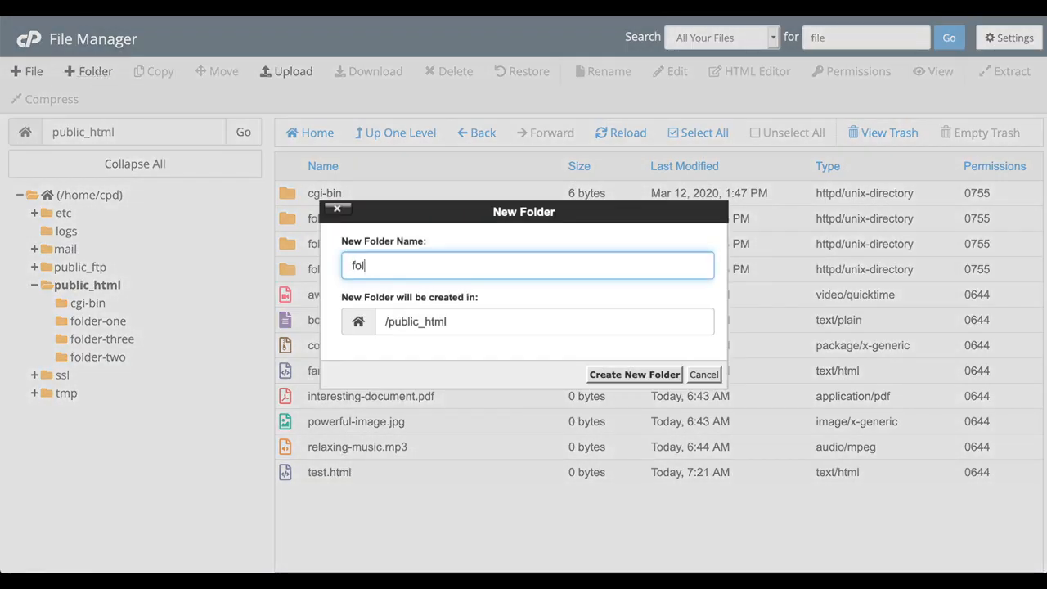
pyautogui.write('der-four')
pyautogui.click(615, 376)
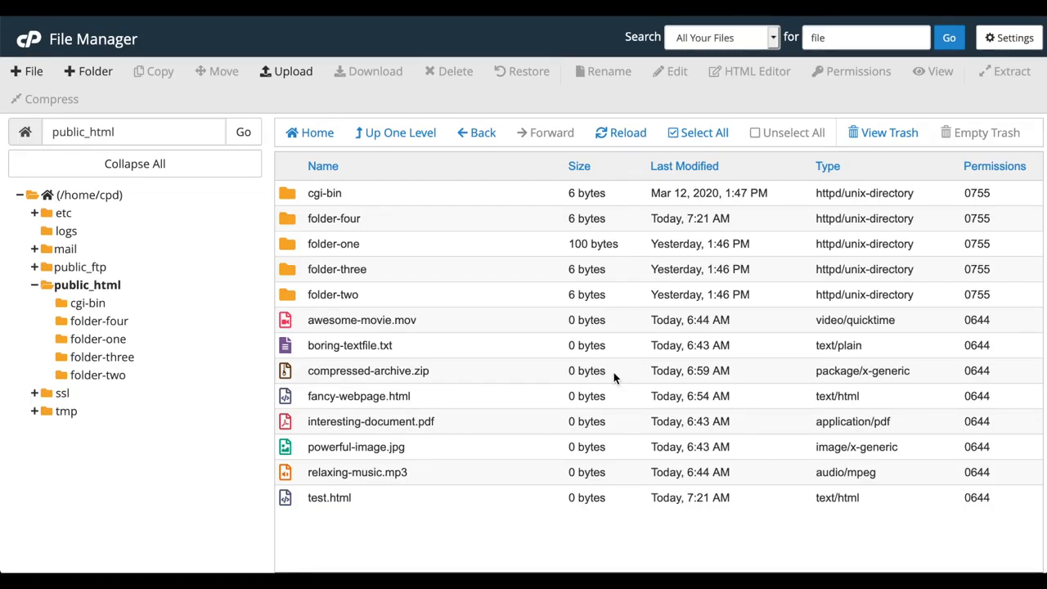
pyautogui.click(302, 499)
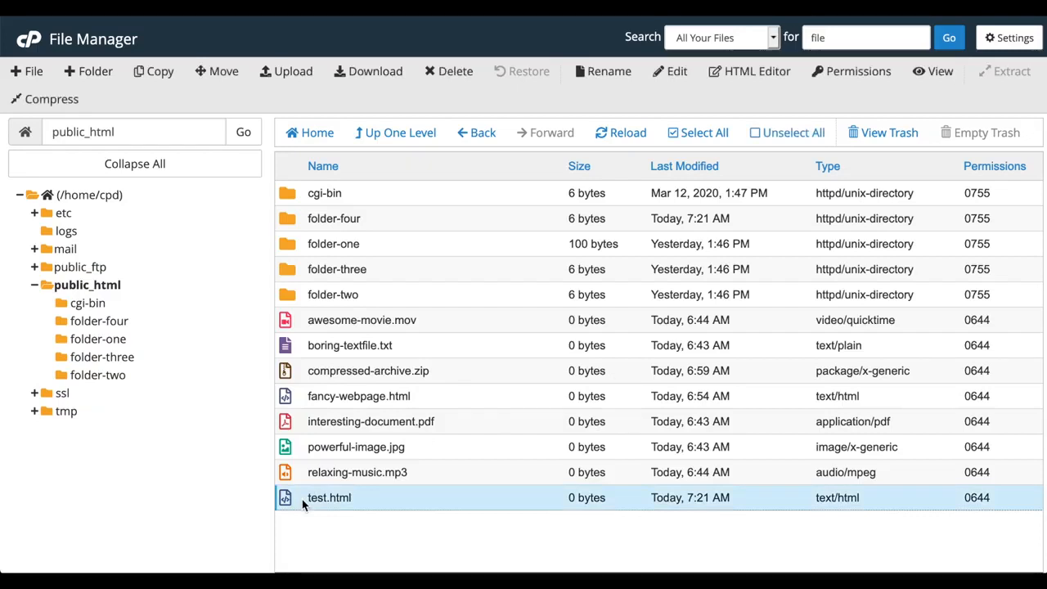
# - Copy test.html to /public_html/folder-four
pyautogui.click(153, 72)
pyautogui.write('/folder-four')
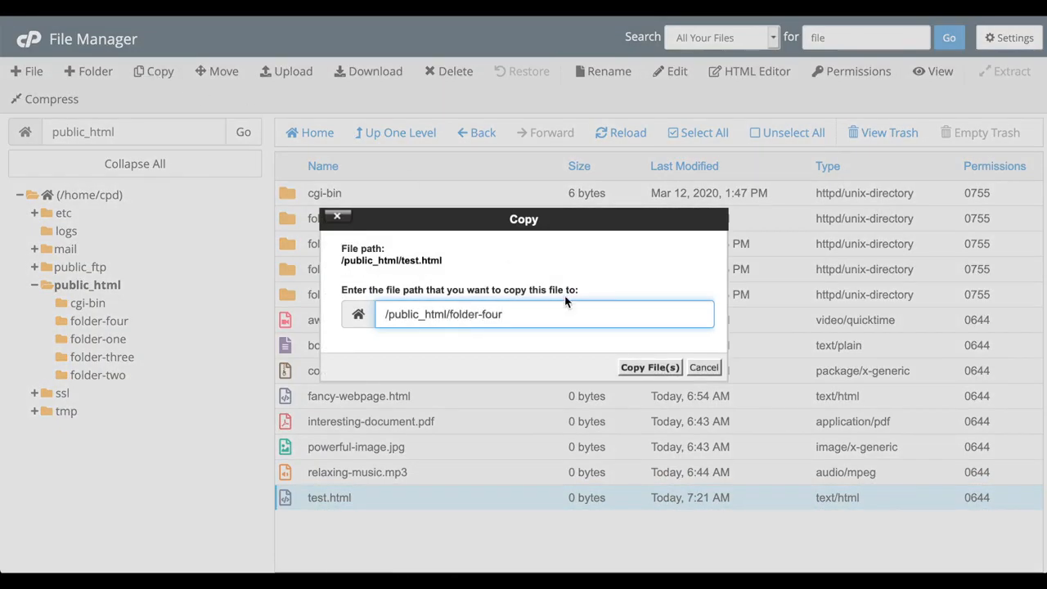
pyautogui.click(631, 369)
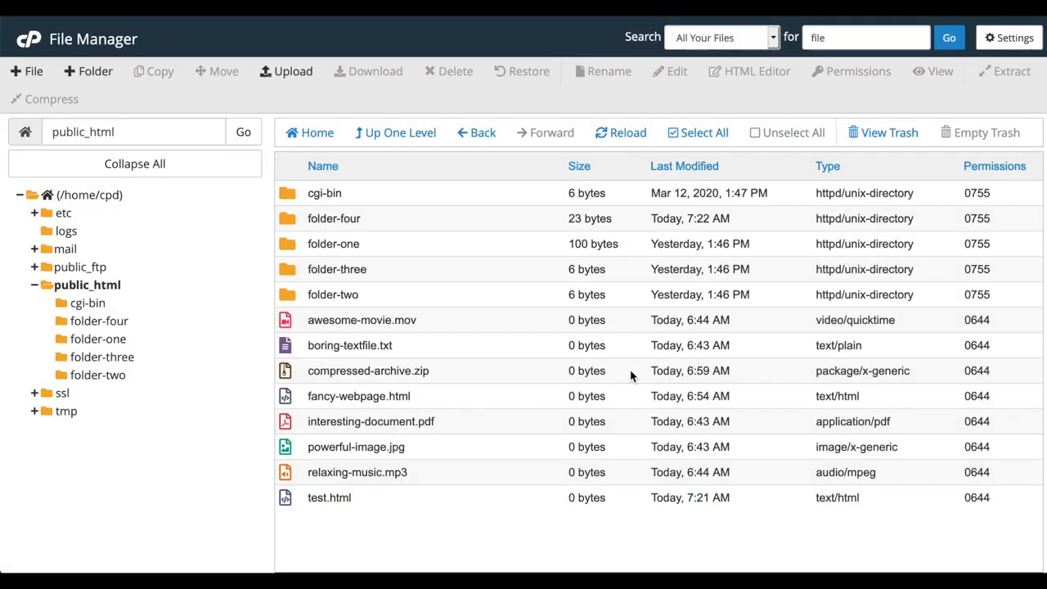
# - Move the original test.html into /public_html/folder-three
pyautogui.click(296, 500)
pyautogui.click(219, 72)
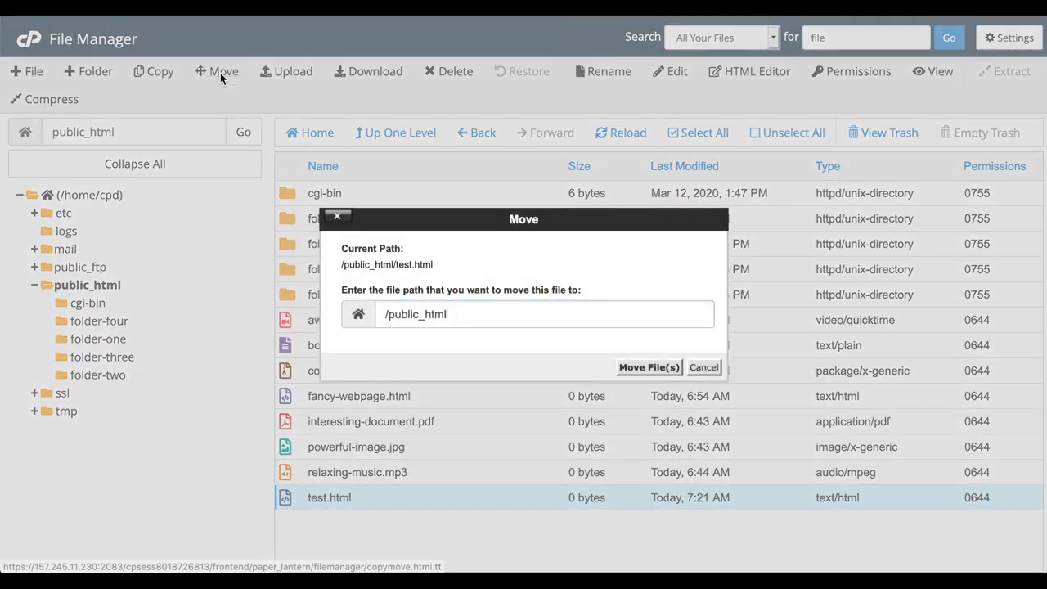
pyautogui.write('folder-three')
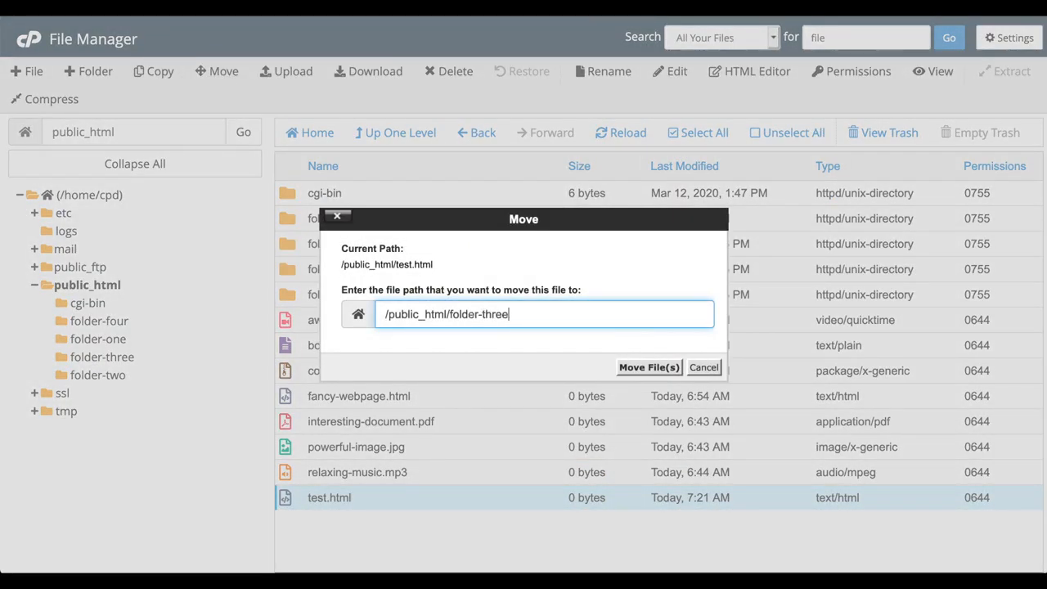
pyautogui.click(642, 370)
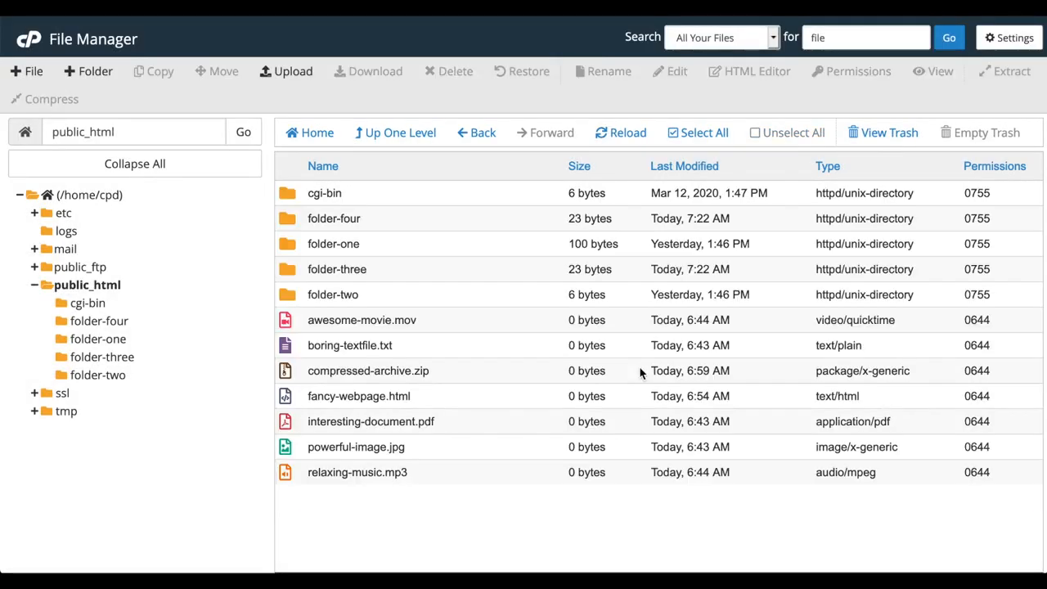
# - Check folder-three and folder-four in the tree, then return to public_html
pyautogui.click(114, 358)
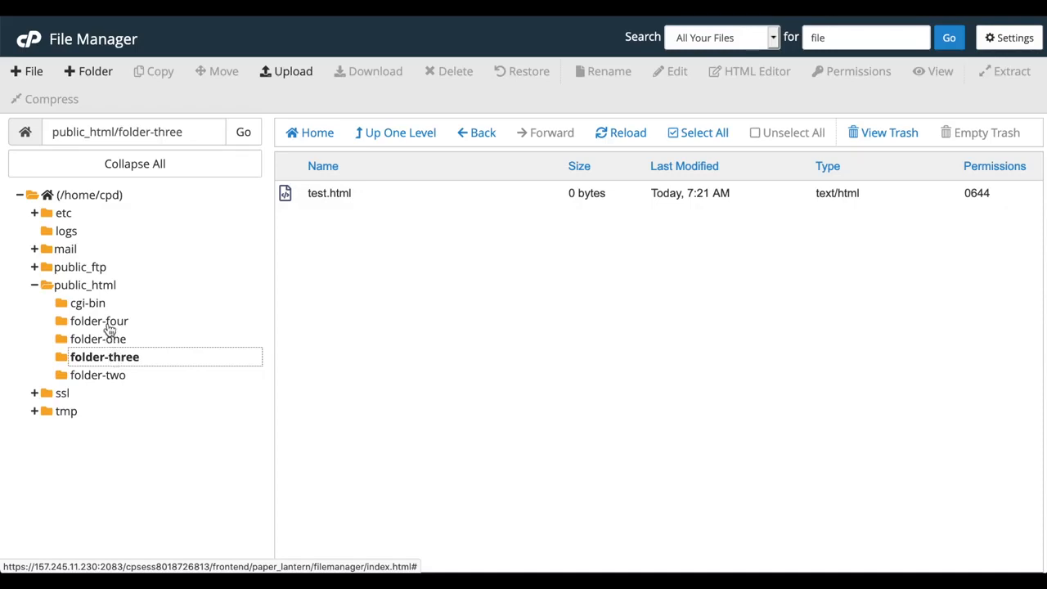
pyautogui.click(107, 323)
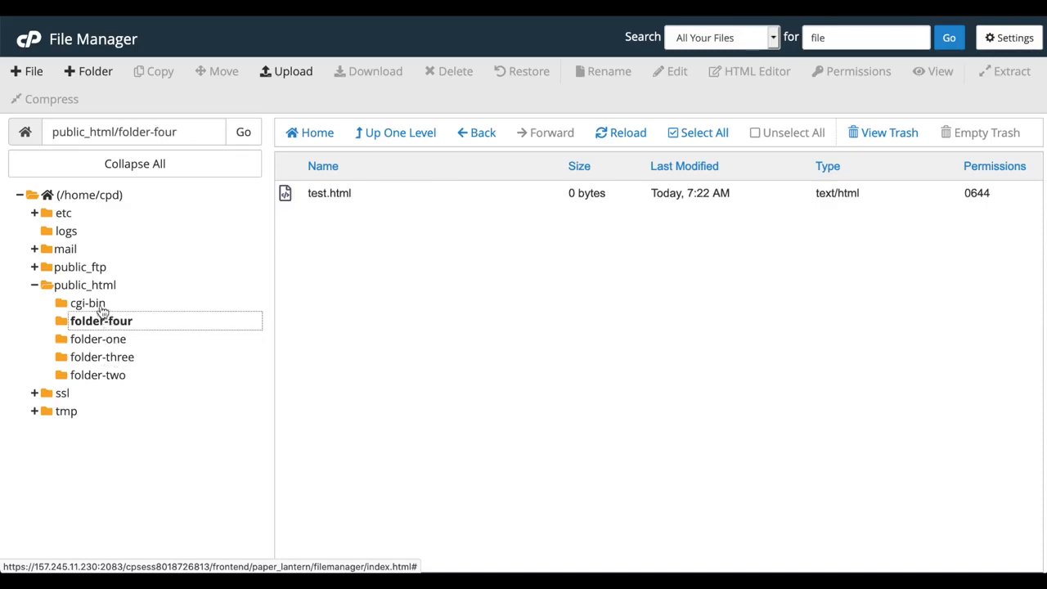
pyautogui.click(95, 288)
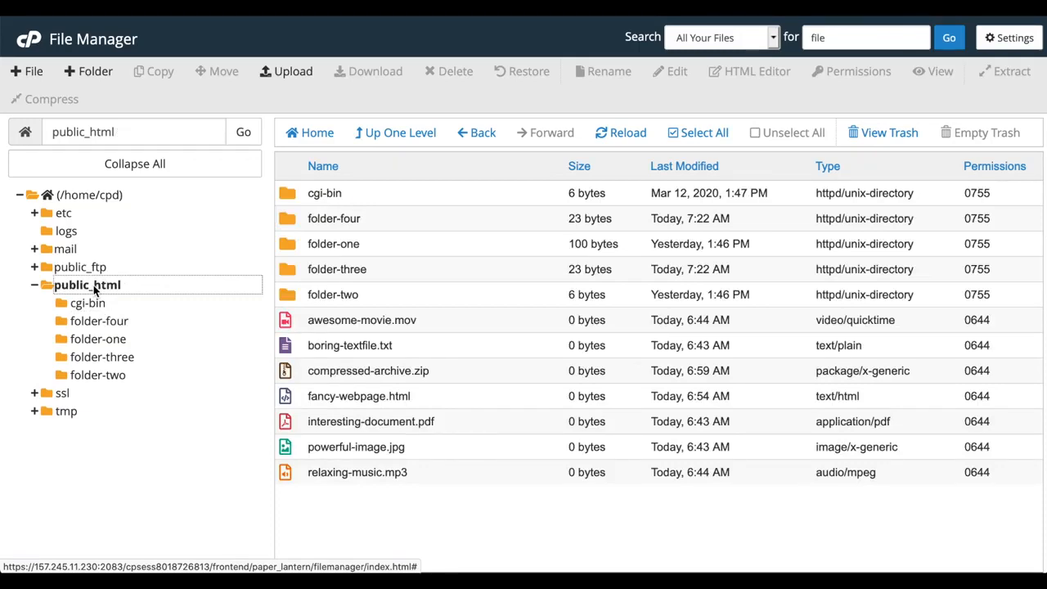
# - Upload test3.html from the Desktop and reload public_html so it's listed
pyautogui.click(296, 74)
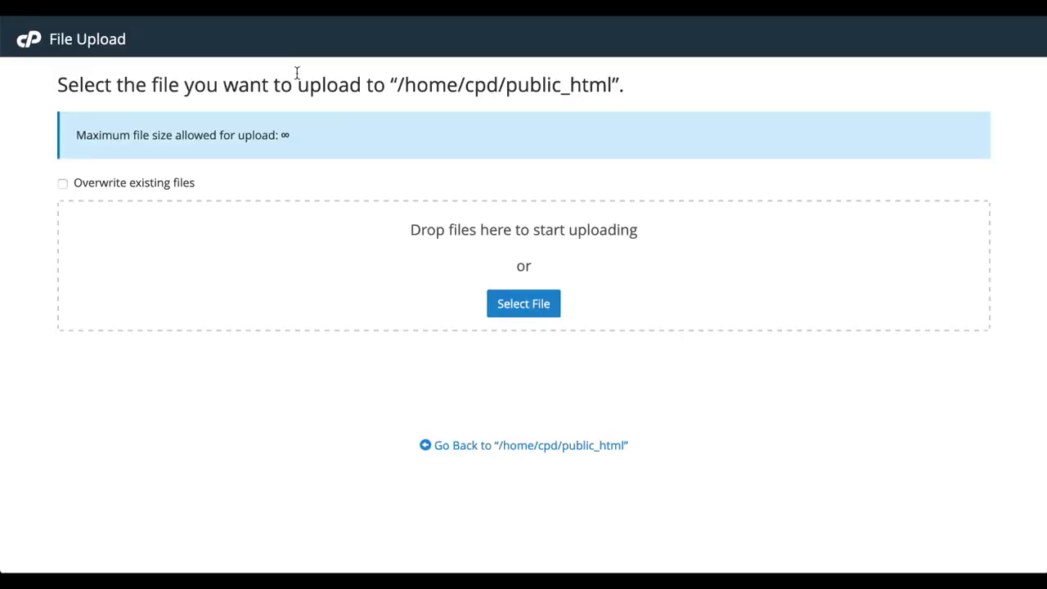
pyautogui.click(514, 304)
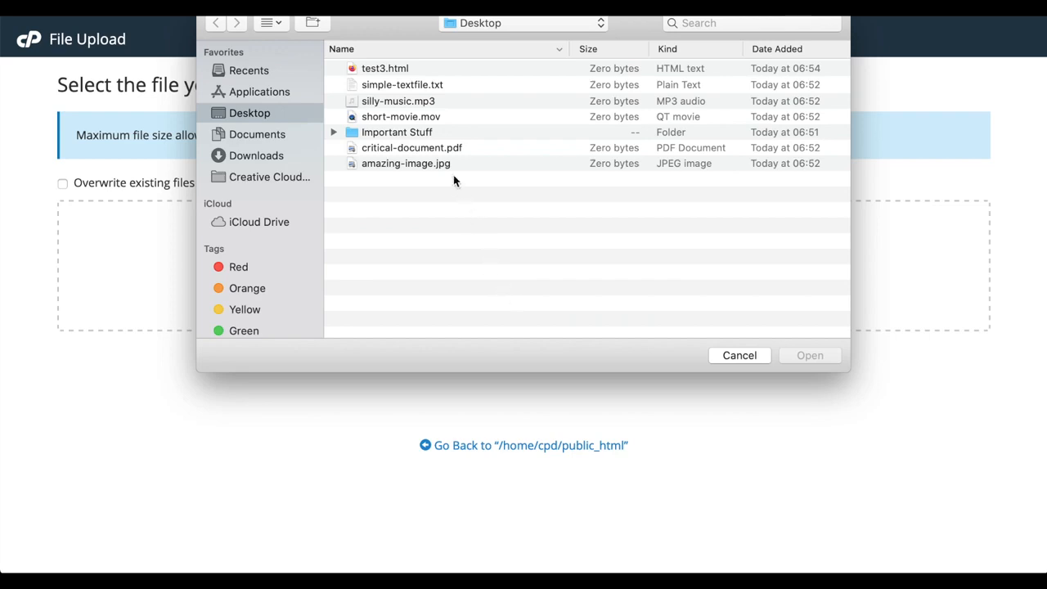
pyautogui.click(386, 69)
pyautogui.click(810, 355)
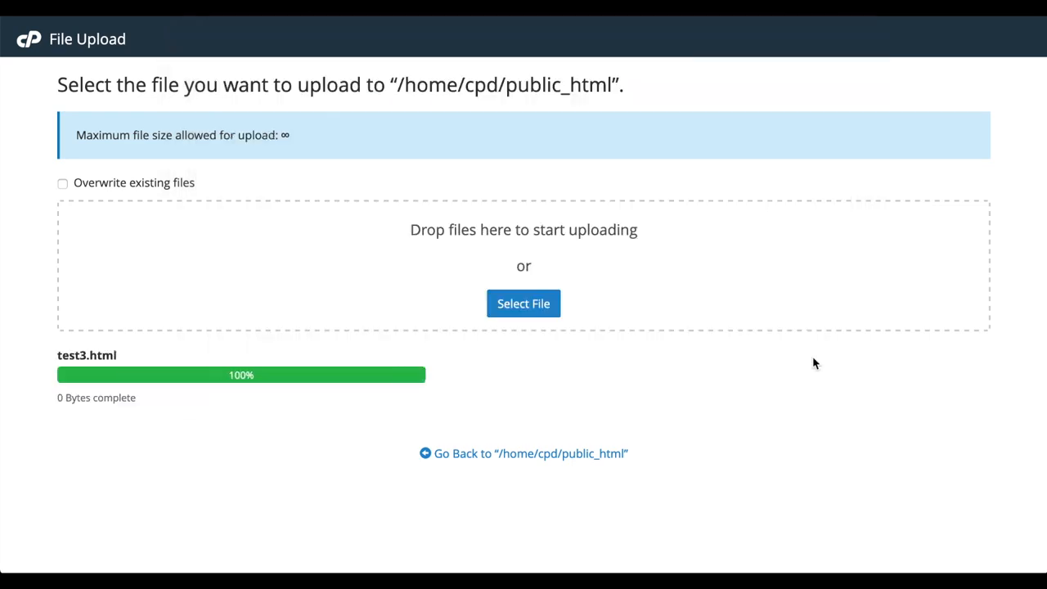
pyautogui.click(576, 8)
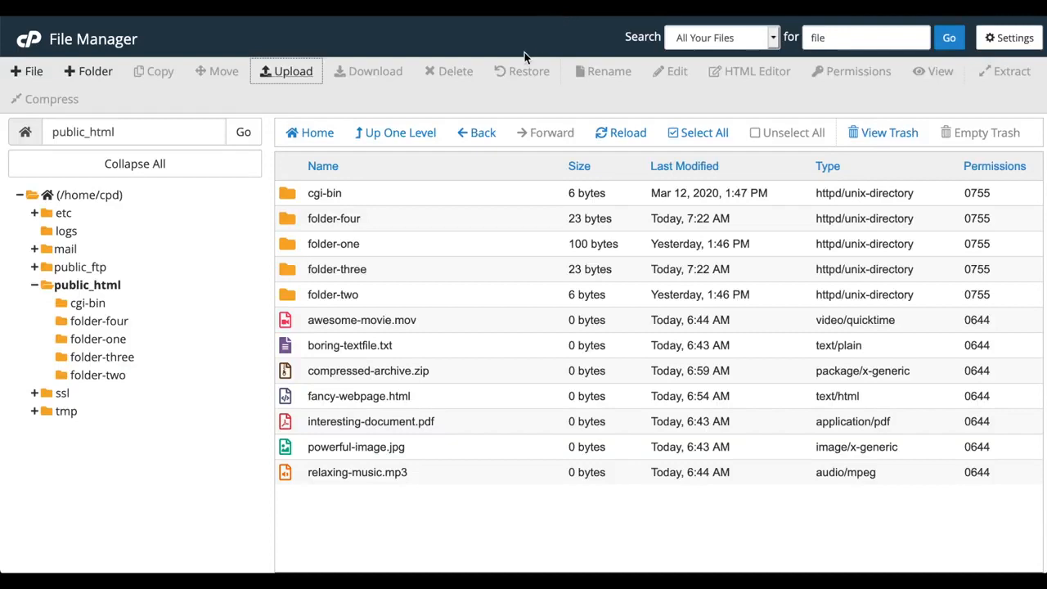
pyautogui.click(621, 135)
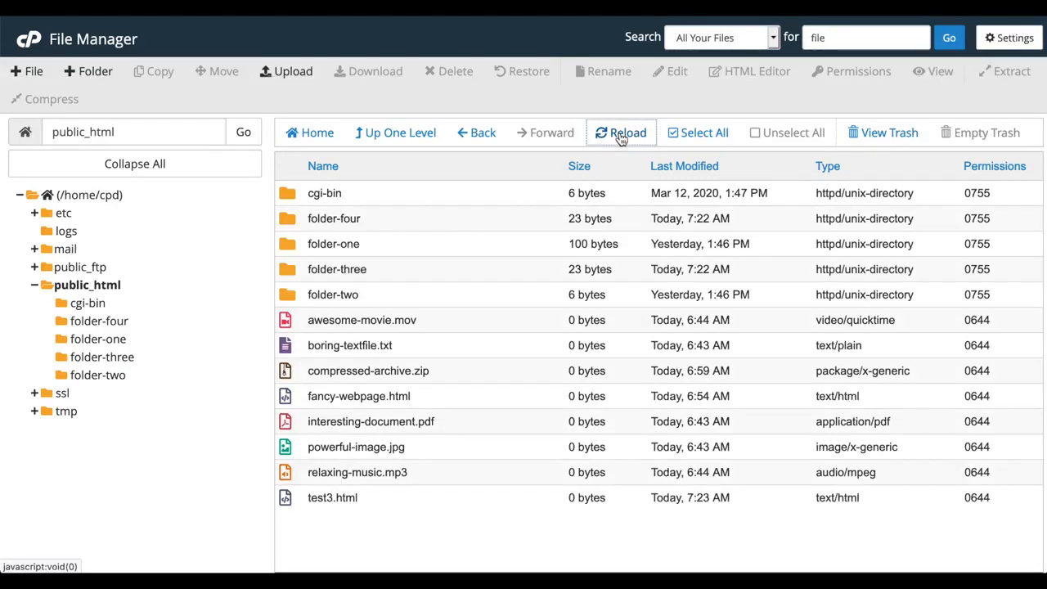
# - Delete test3.html from public_html and confirm moving it to the trash
pyautogui.click(353, 496)
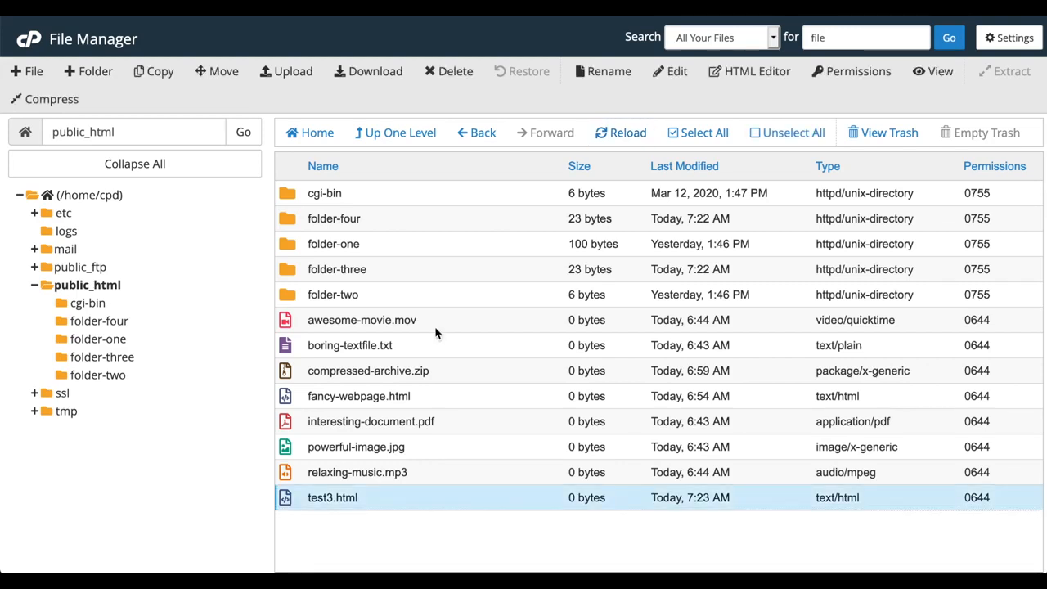
pyautogui.click(441, 73)
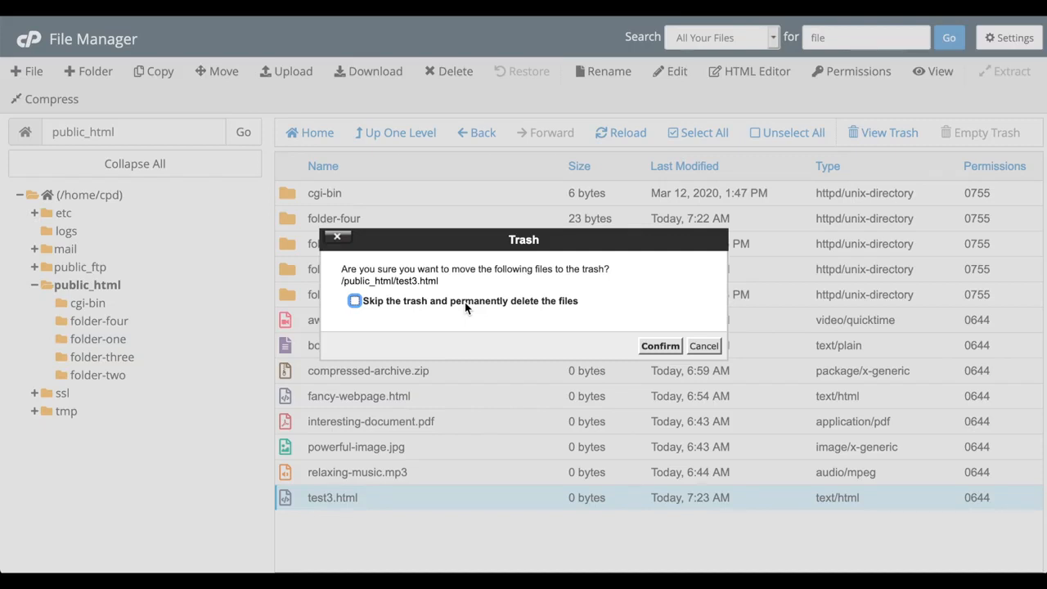
pyautogui.click(660, 346)
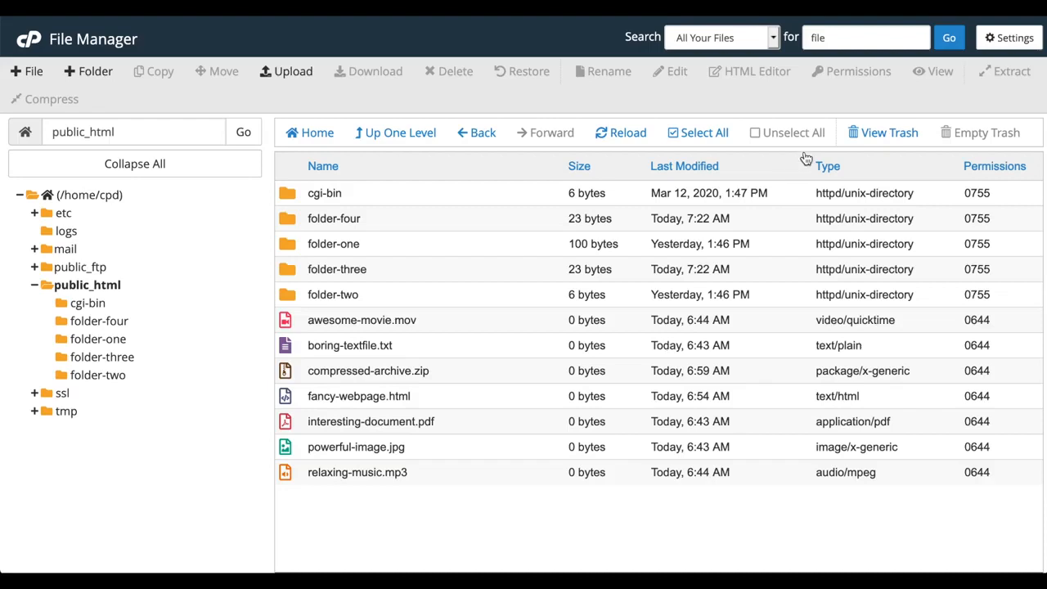
# - Restore test3.html from the trash to its original folder, then empty the remaining trash
pyautogui.click(870, 136)
pyautogui.click(366, 225)
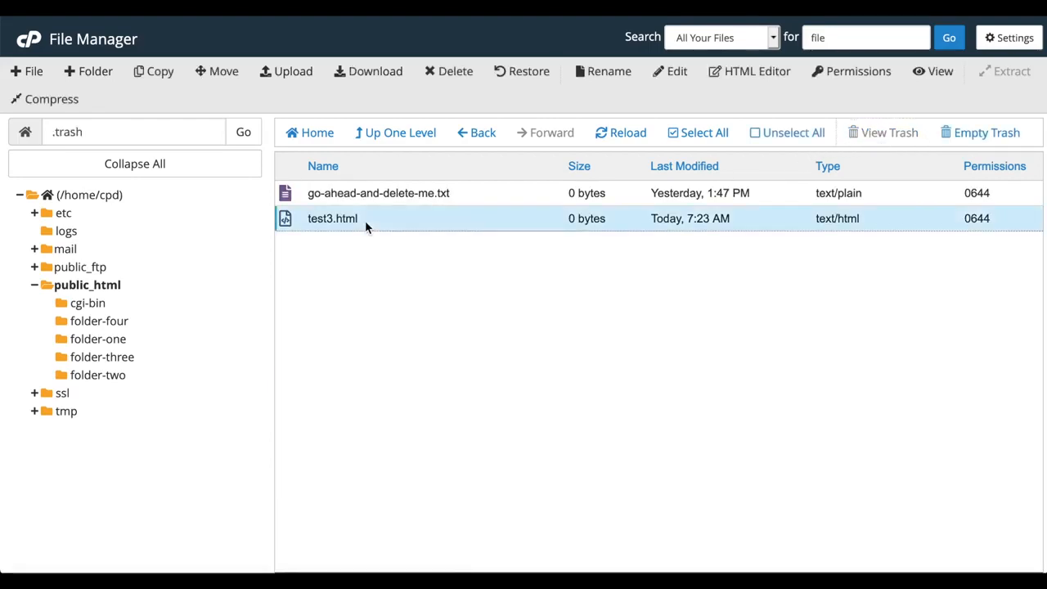
pyautogui.rightClick(365, 220)
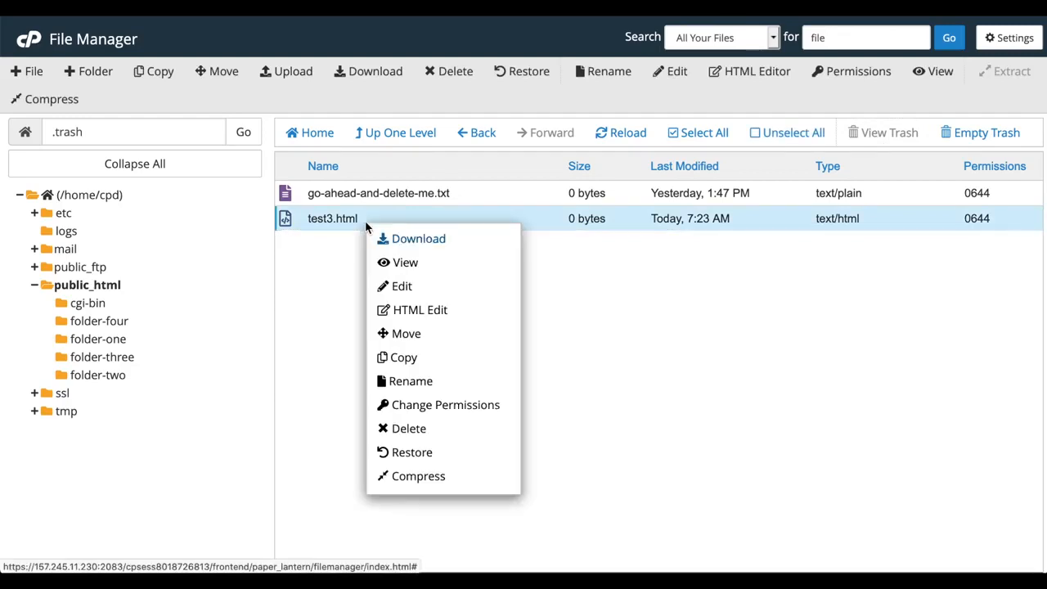
pyautogui.click(442, 454)
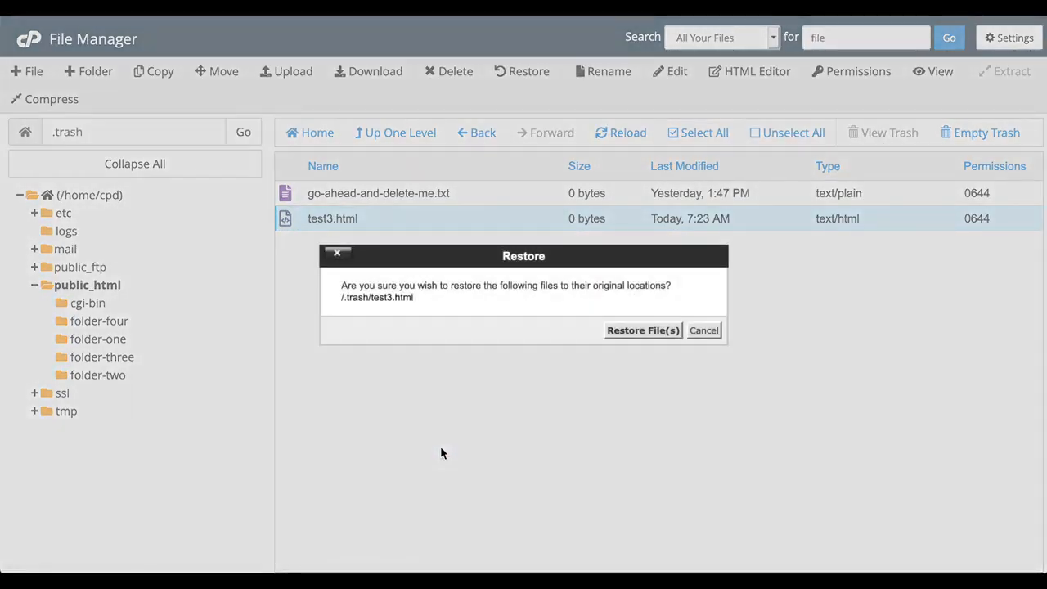
pyautogui.click(622, 332)
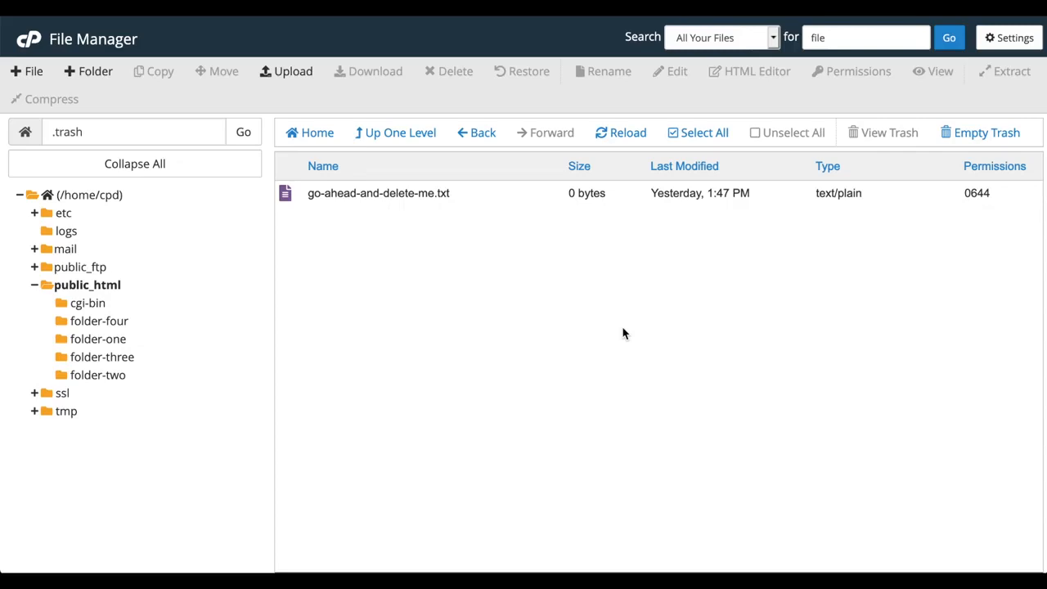
pyautogui.click(968, 132)
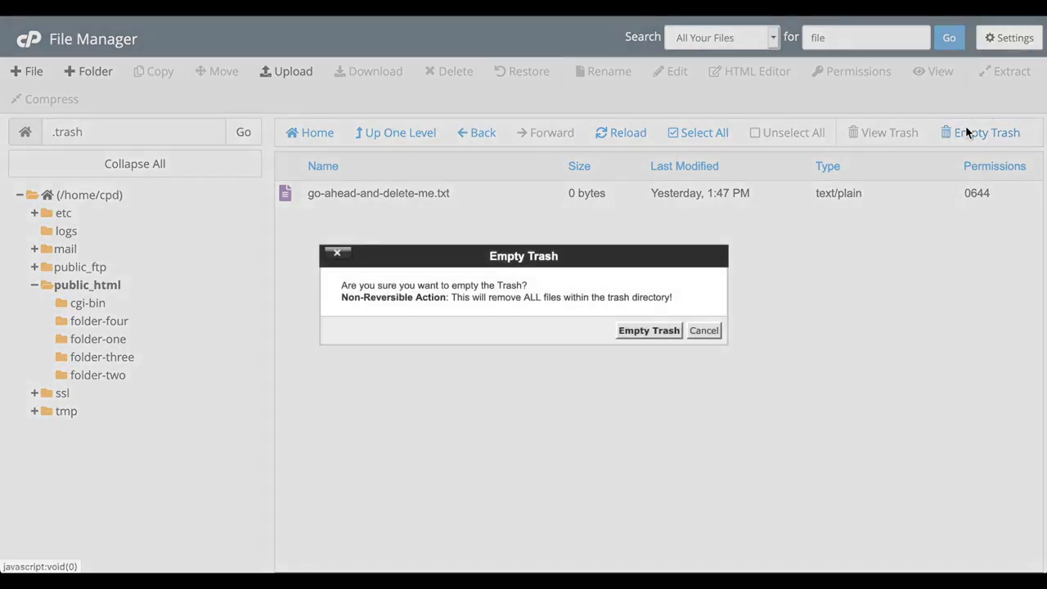
pyautogui.click(647, 330)
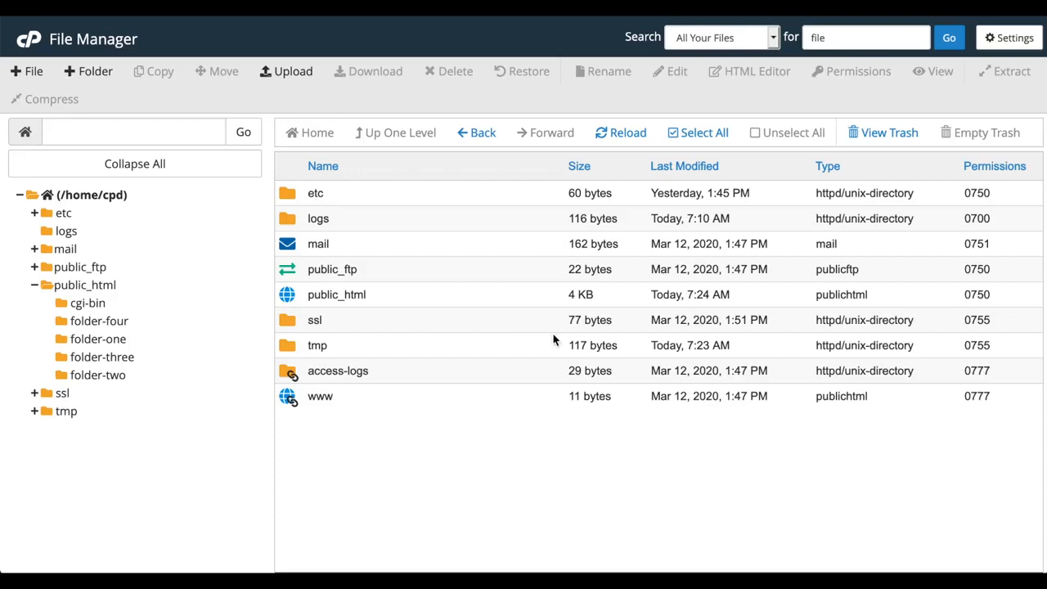
# - Open public_html and rename test3.html to test4.html
pyautogui.doubleClick(280, 296)
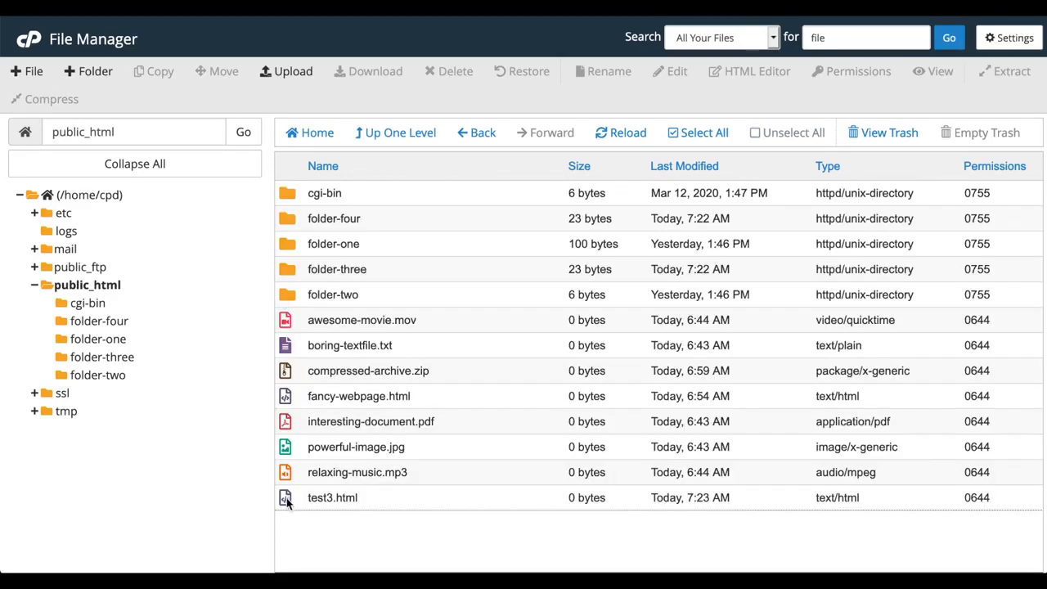
pyautogui.click(287, 499)
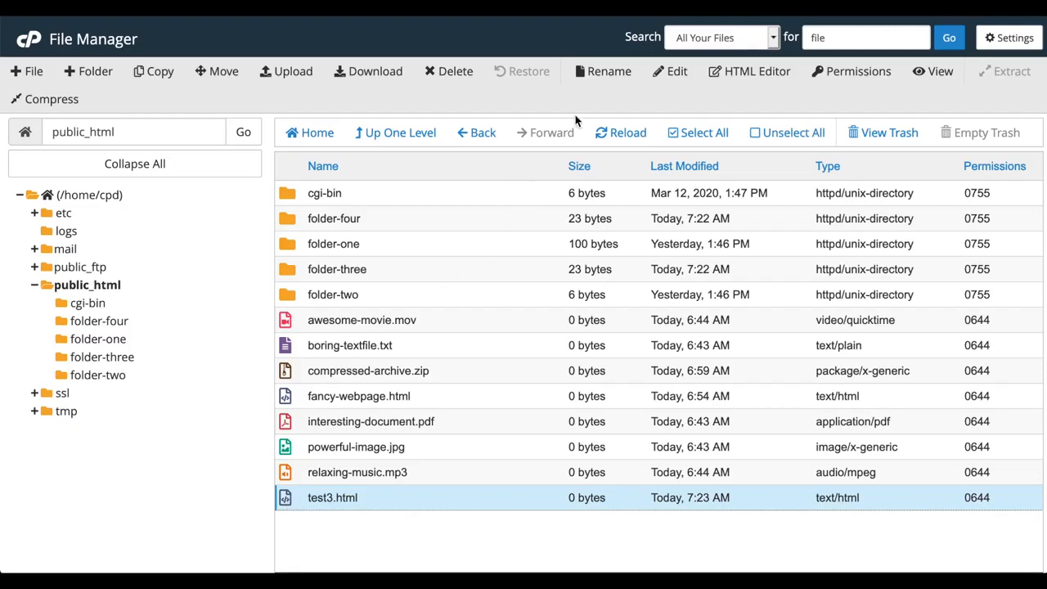
pyautogui.click(602, 75)
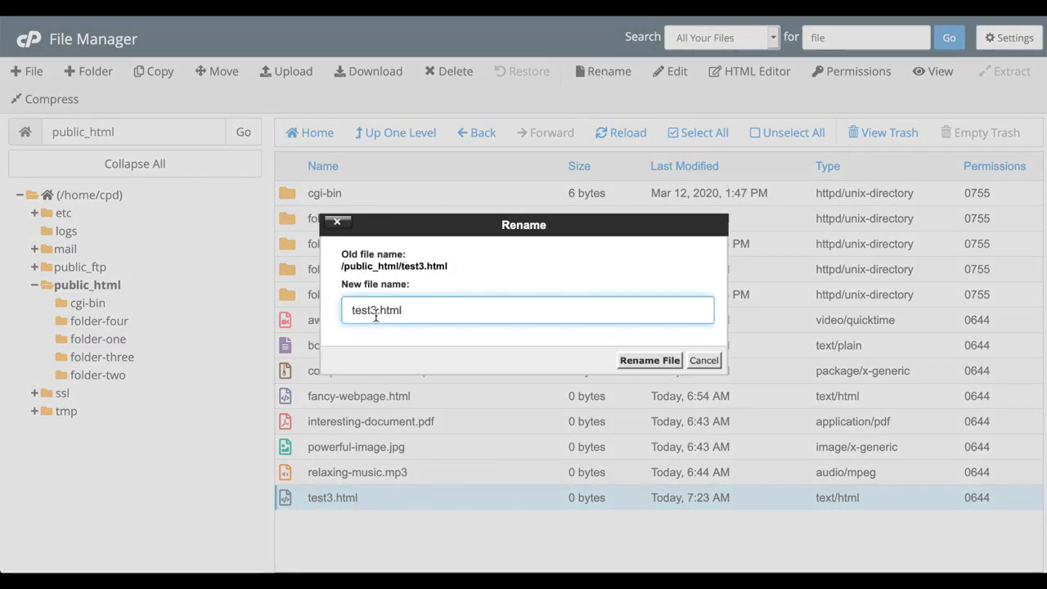
pyautogui.click(376, 312)
pyautogui.press('BackSpace')
pyautogui.write('4')
pyautogui.click(639, 362)
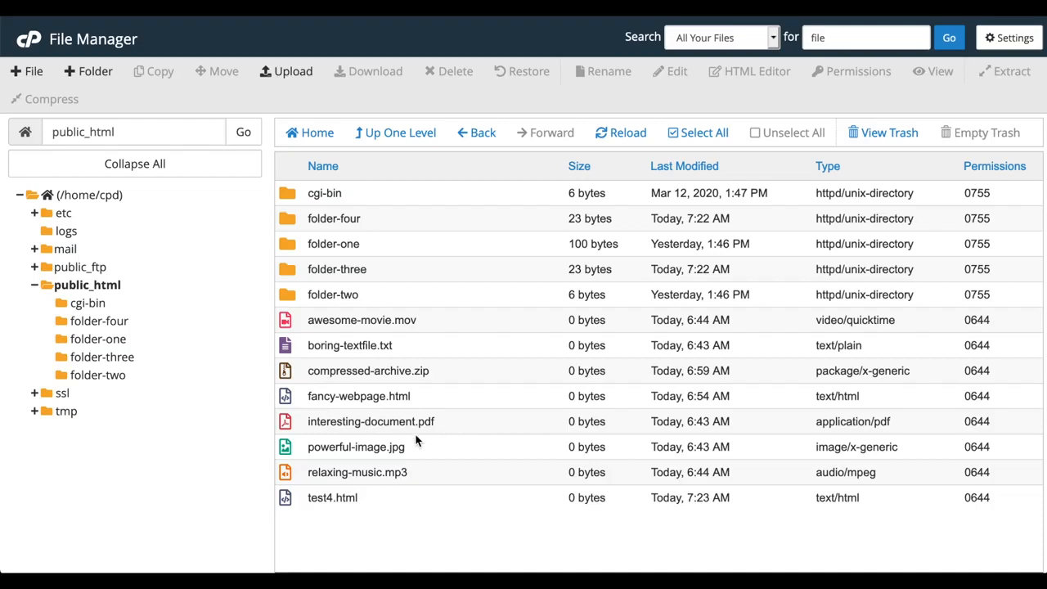
pyautogui.click(283, 501)
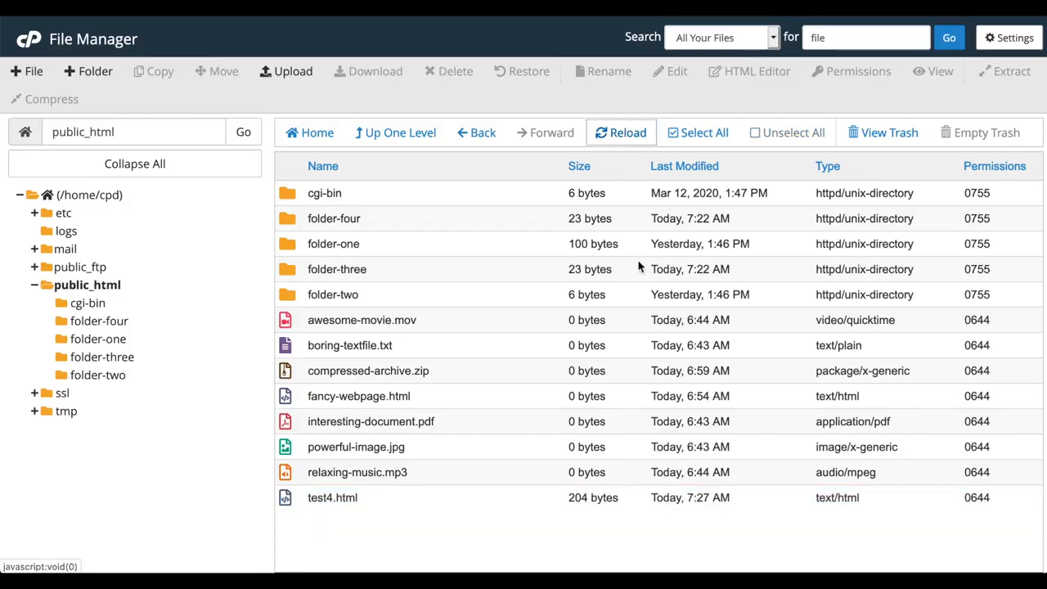
# - Set test4.html's permissions to 0777, granting read, write and execute to owner, group and everyone
pyautogui.click(286, 499)
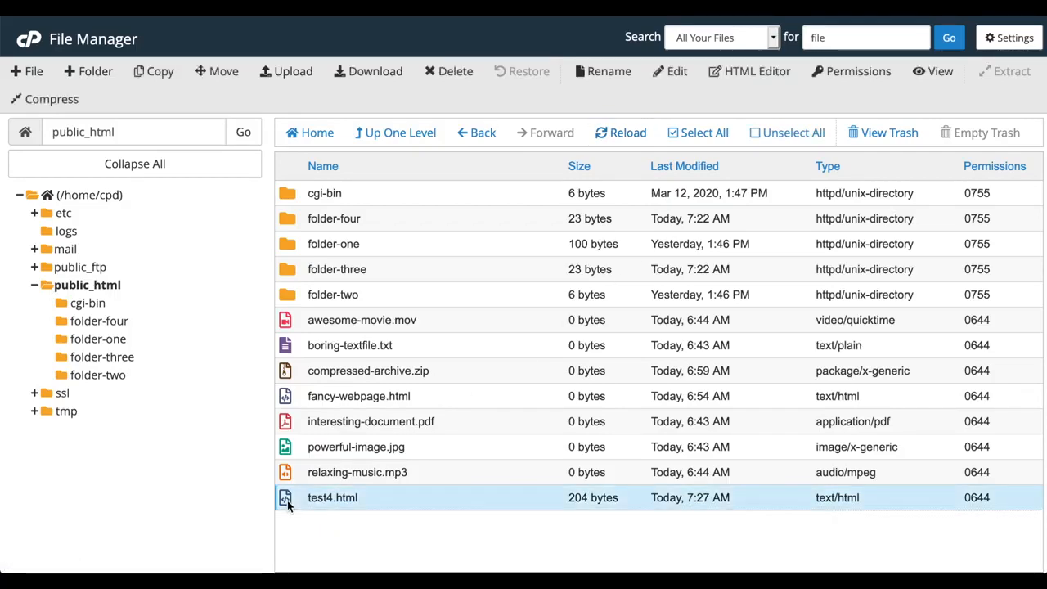
pyautogui.click(824, 73)
pyautogui.click(554, 282)
pyautogui.click(449, 304)
pyautogui.click(555, 305)
pyautogui.click(660, 282)
pyautogui.click(660, 304)
pyautogui.click(637, 409)
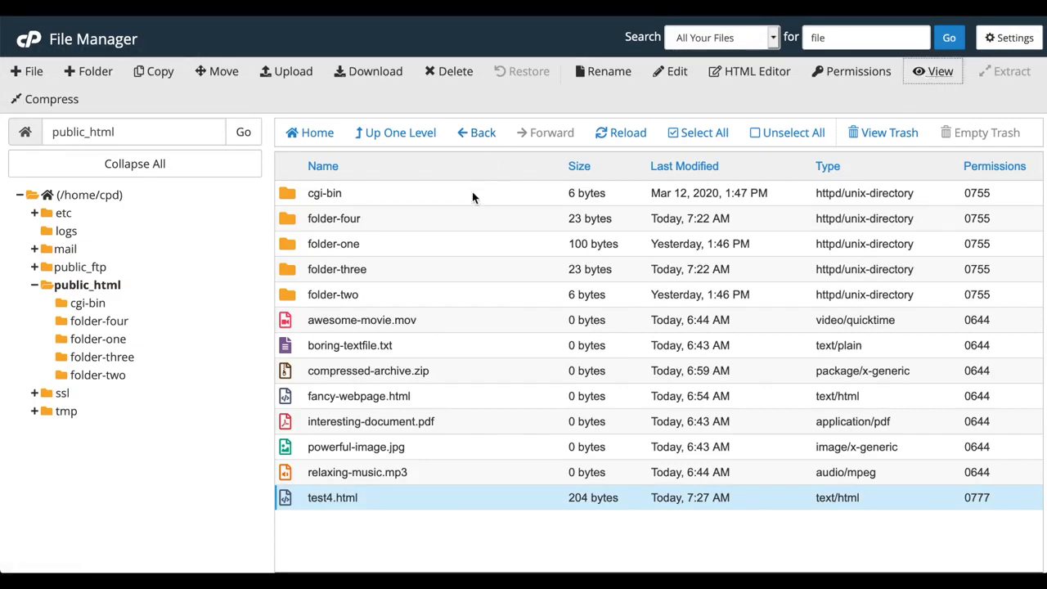
pyautogui.click(292, 375)
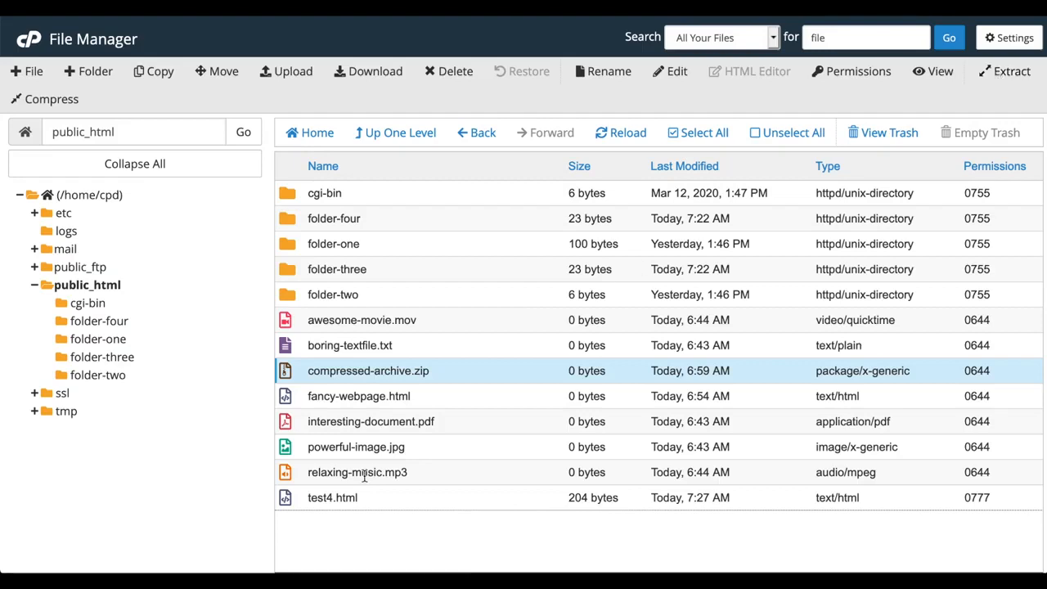
pyautogui.click(305, 496)
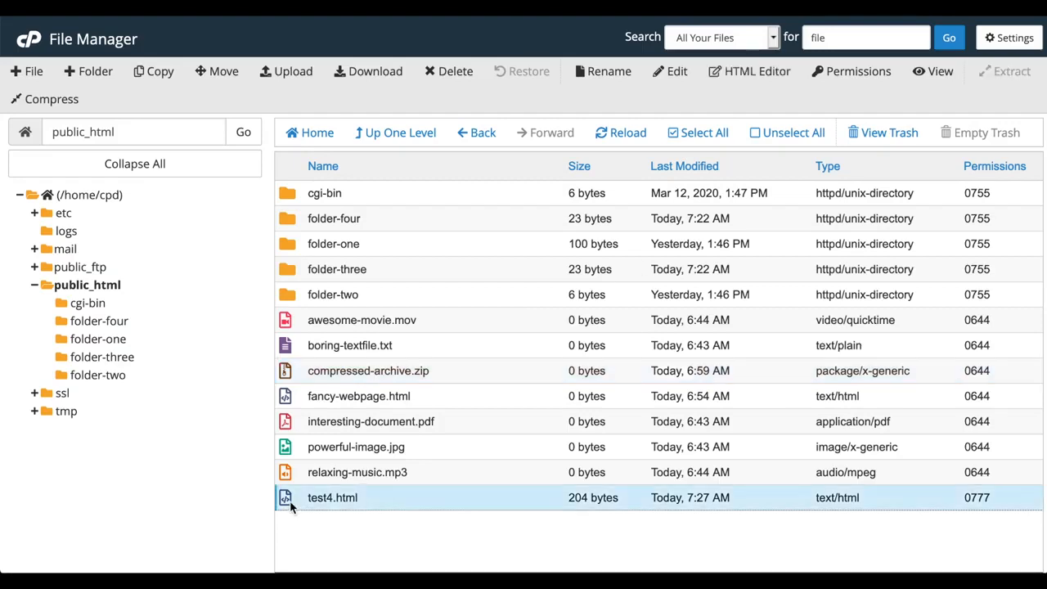
pyautogui.keyDown('shift'); pyautogui.click(284, 398); pyautogui.keyUp('shift')
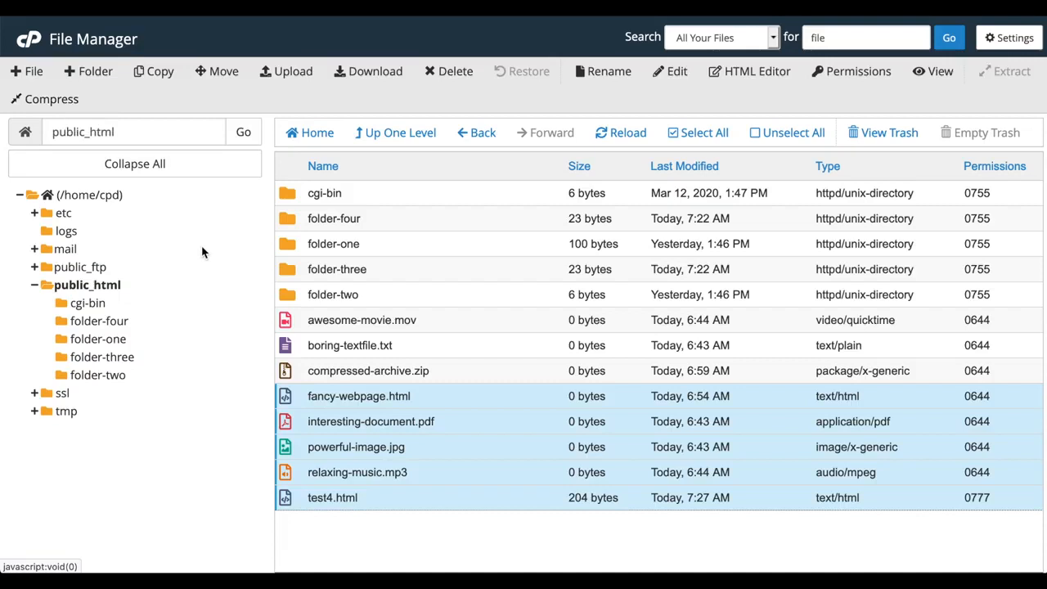
pyautogui.click(288, 497)
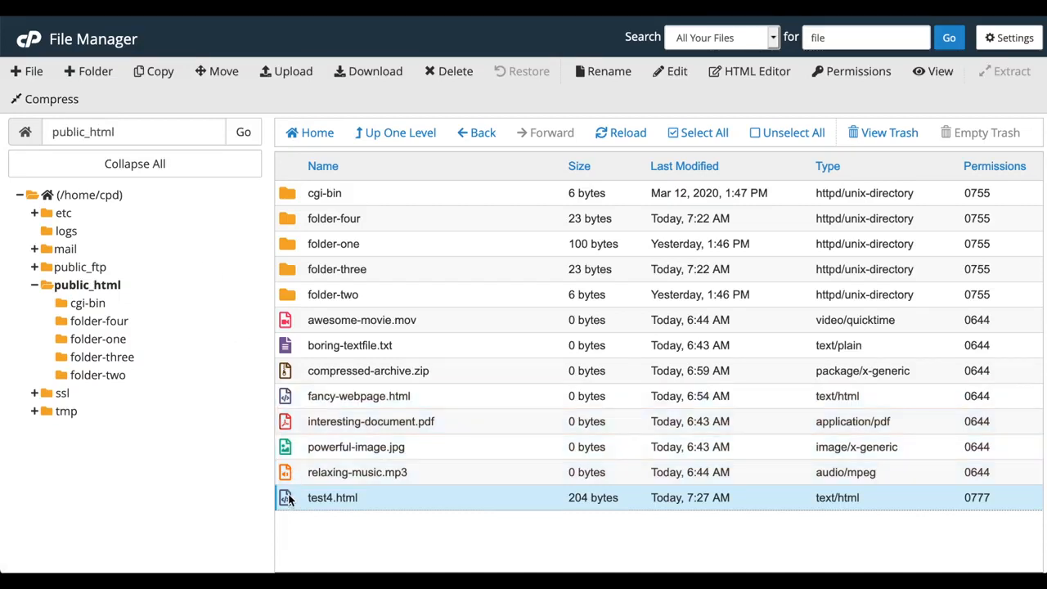
pyautogui.rightClick(288, 499)
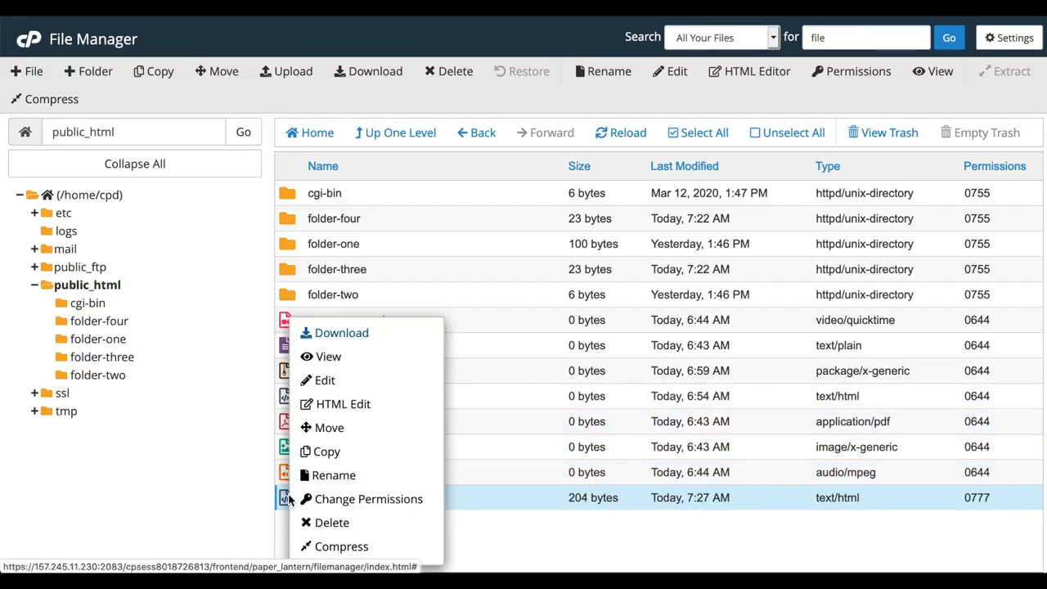
pyautogui.click(481, 539)
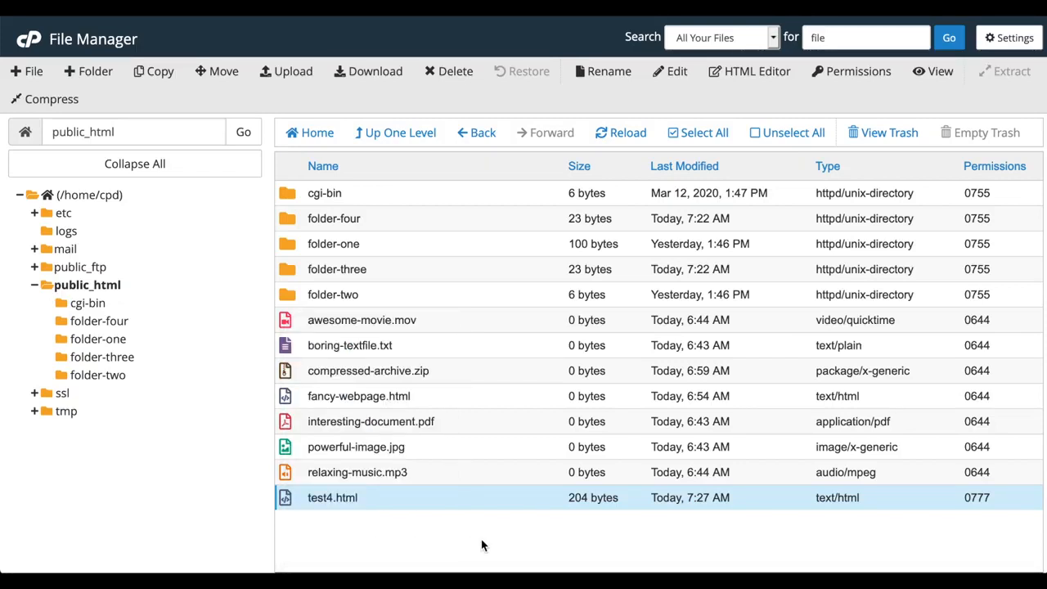
pyautogui.click(286, 301)
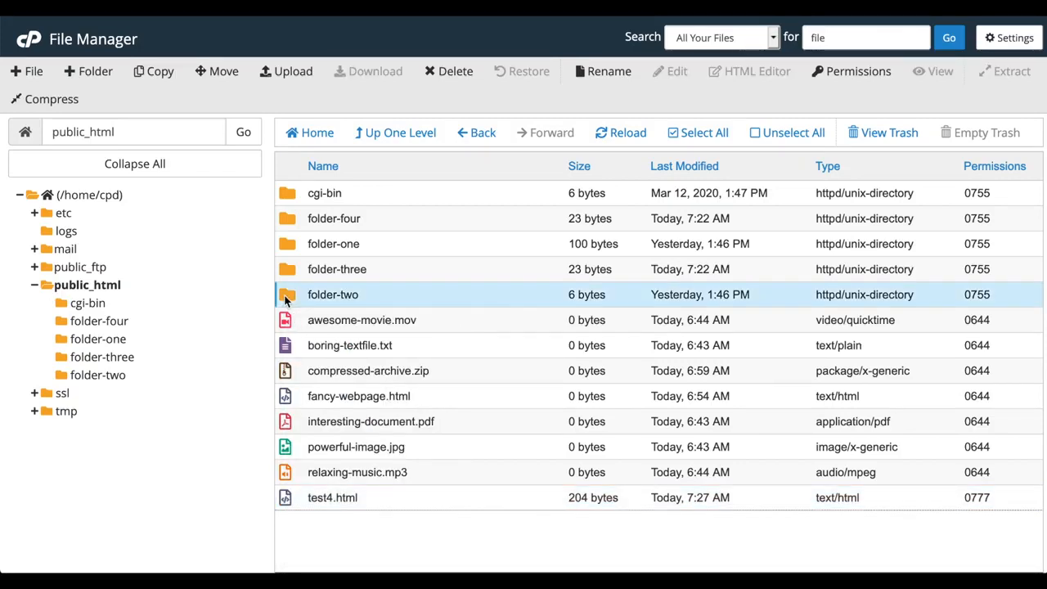
# - View the Password Protect page for folder-two
pyautogui.rightClick(286, 301)
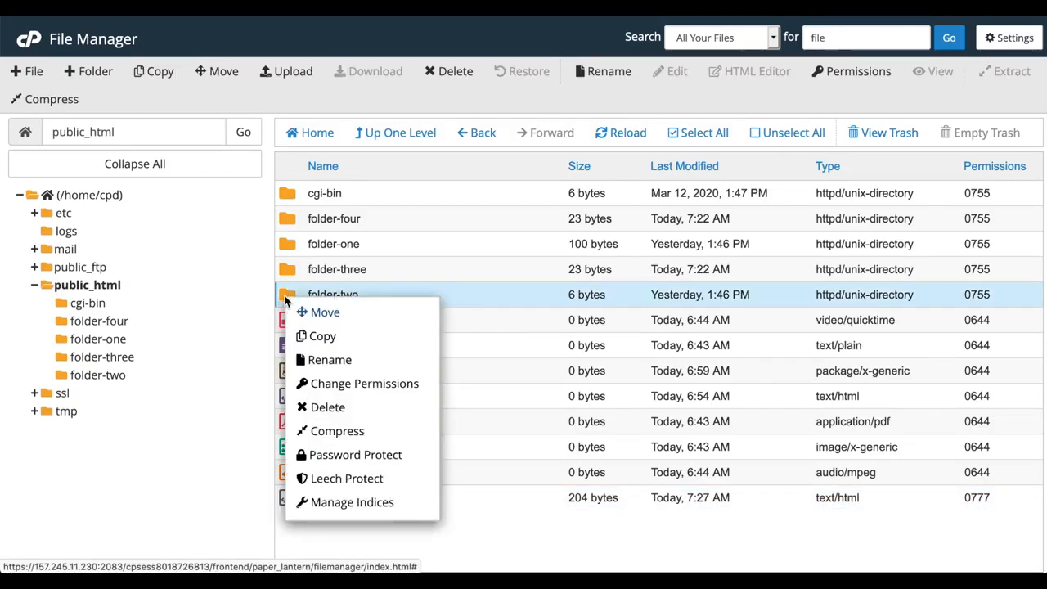
pyautogui.click(353, 454)
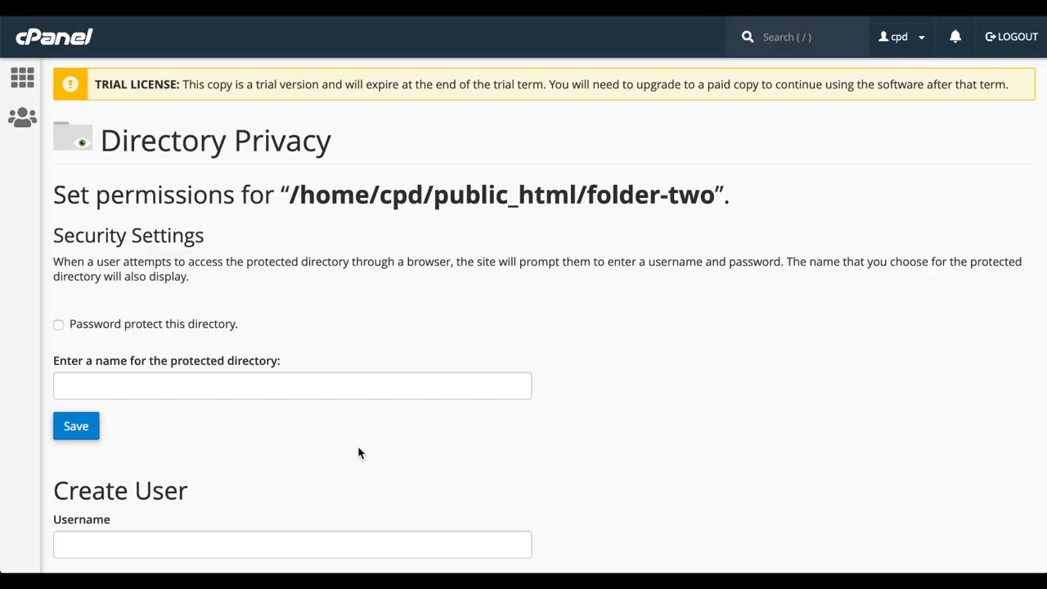
pyautogui.scroll(-3, 358, 452)
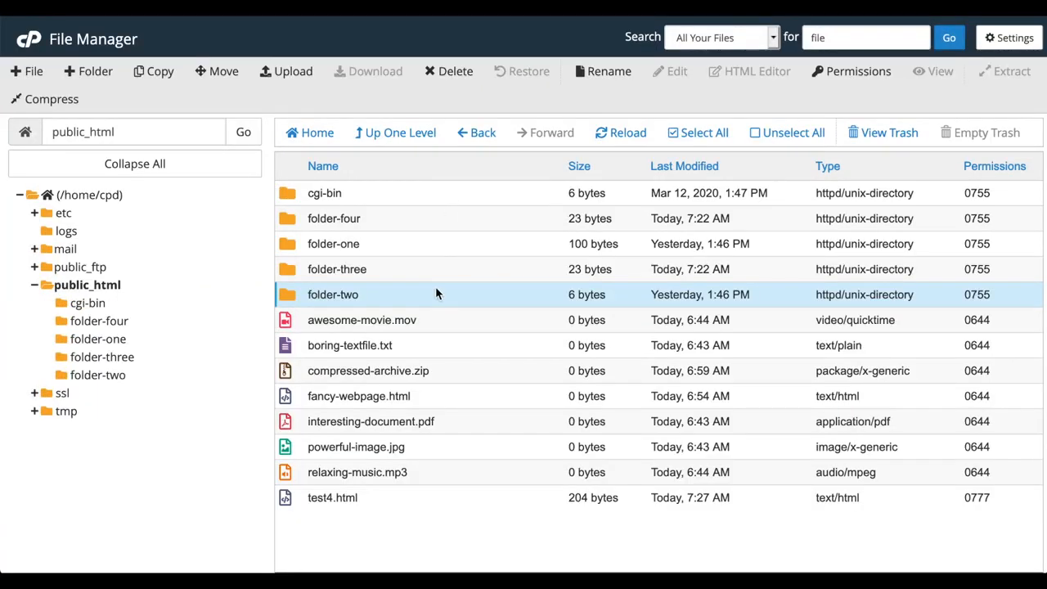
# - View folder-two's Leech Protect page, then its Manage Indices settings
pyautogui.rightClick(436, 294)
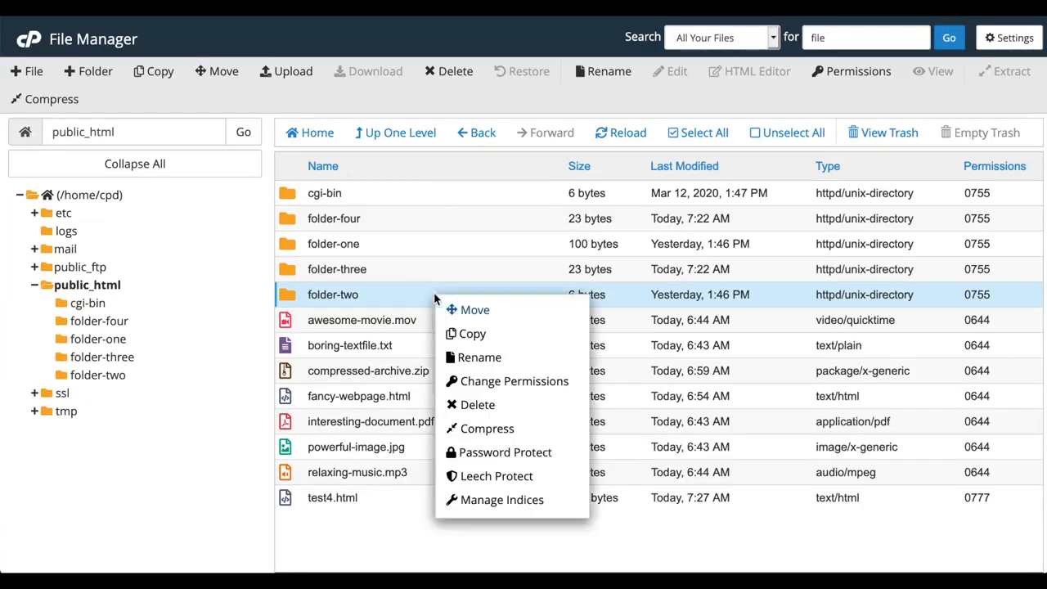
pyautogui.click(494, 478)
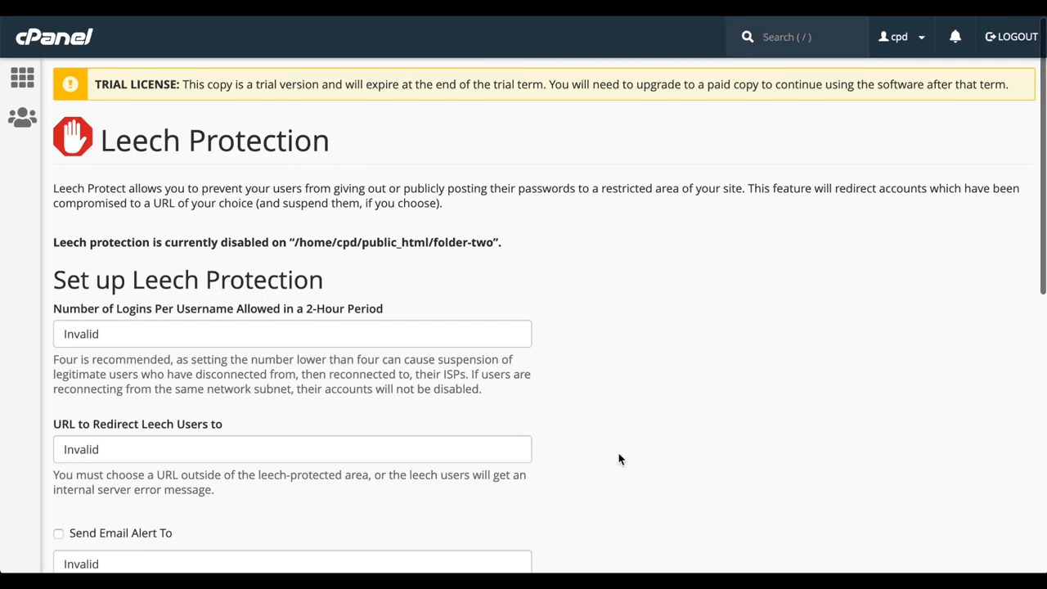
pyautogui.scroll(-4, 619, 458)
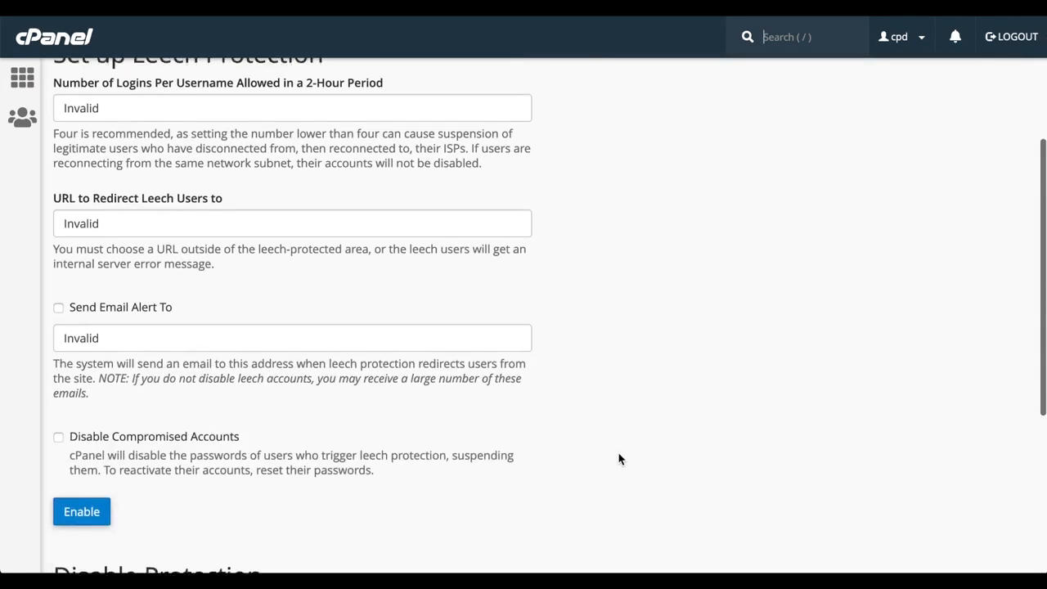
pyautogui.scroll(-2, 619, 458)
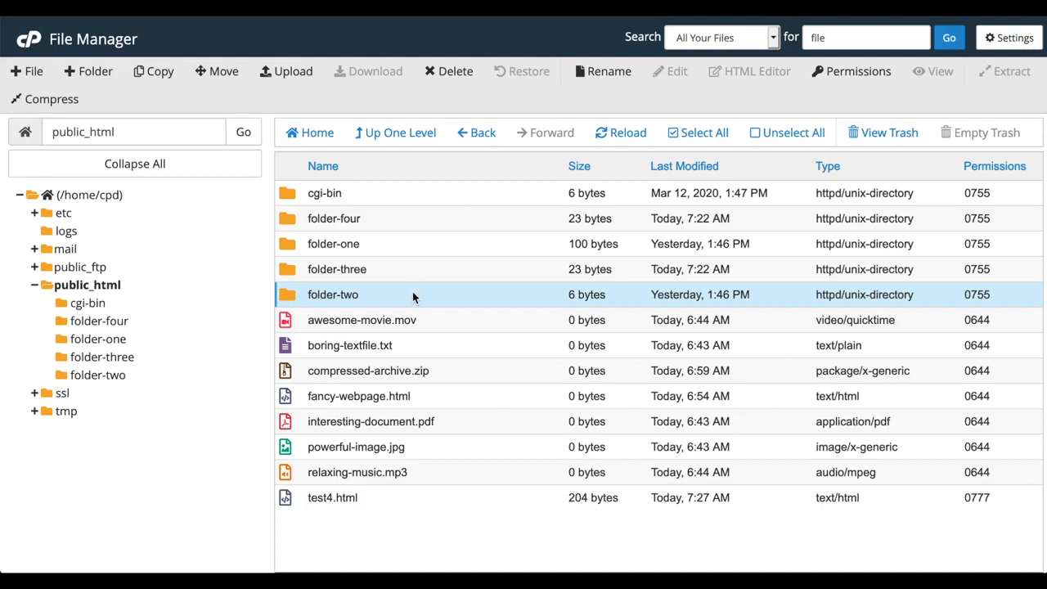
pyautogui.rightClick(413, 296)
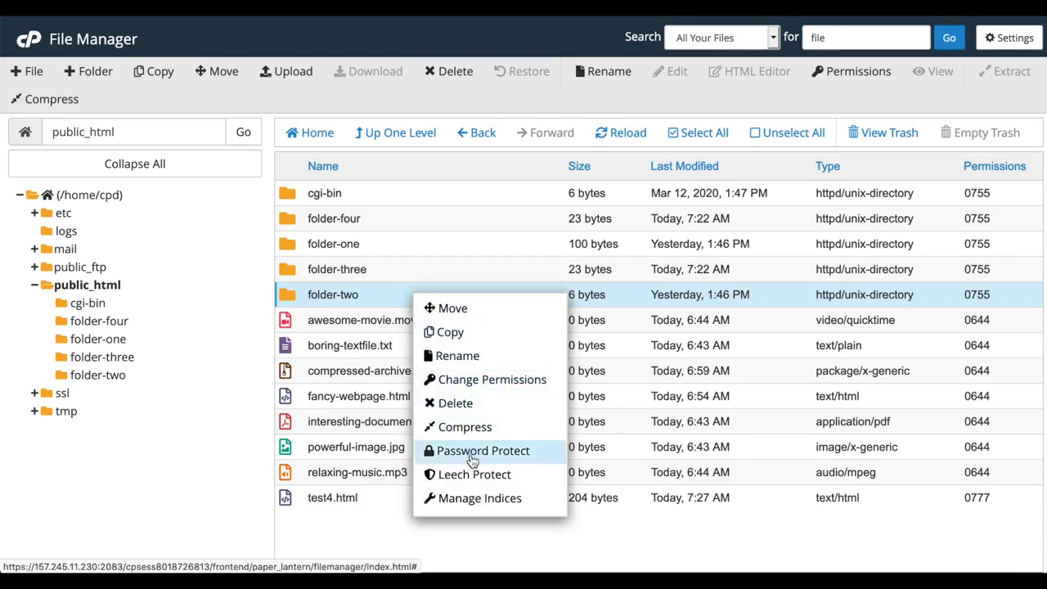
pyautogui.click(495, 506)
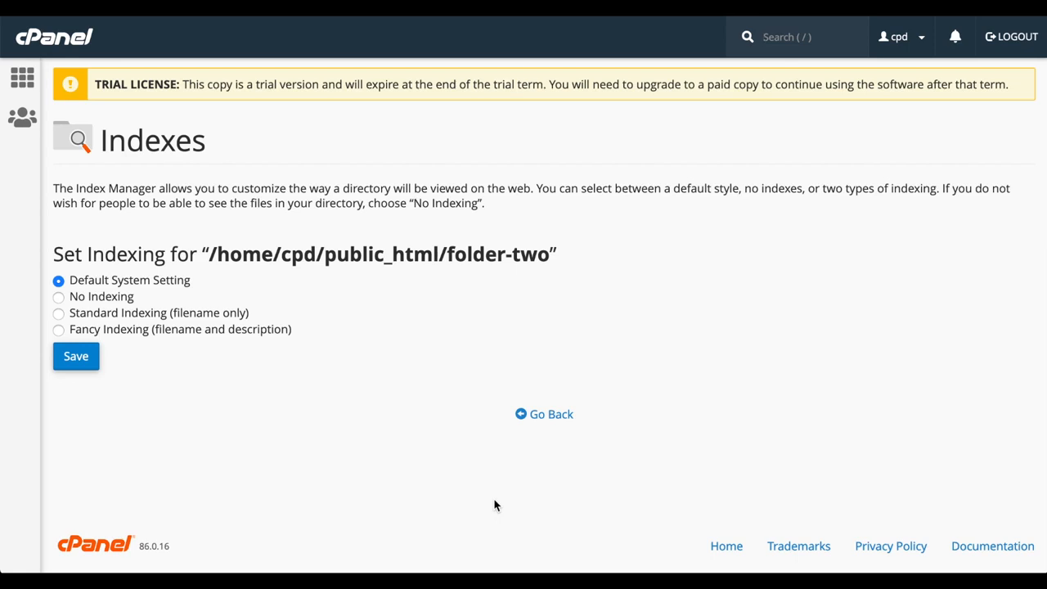